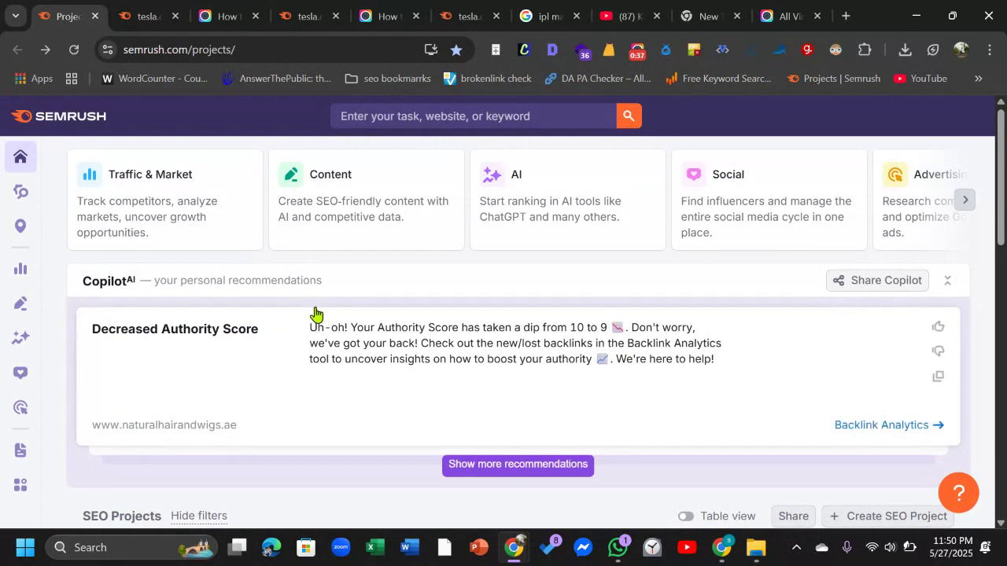
Step: Open the Backlink Audit tool from the SEO link building tools in a new browser tab and switch to it
mouse_move(20, 304)
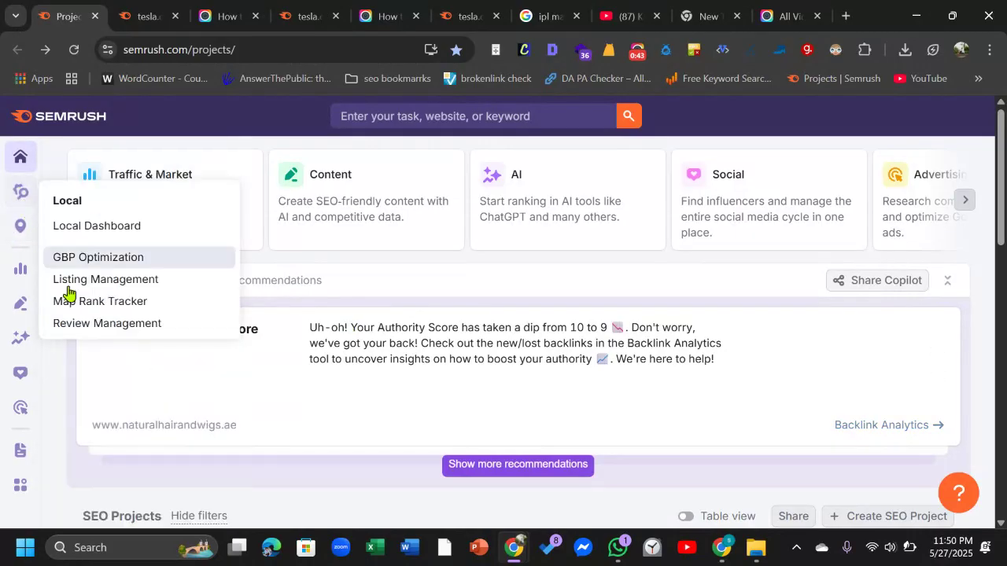
mouse_move(24, 203)
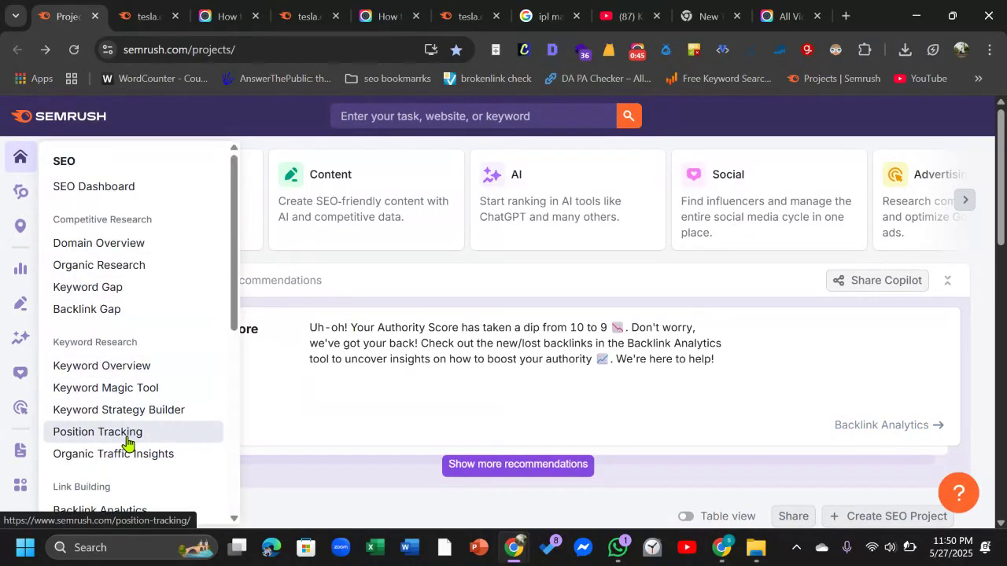
scroll(128, 437, "down", 2)
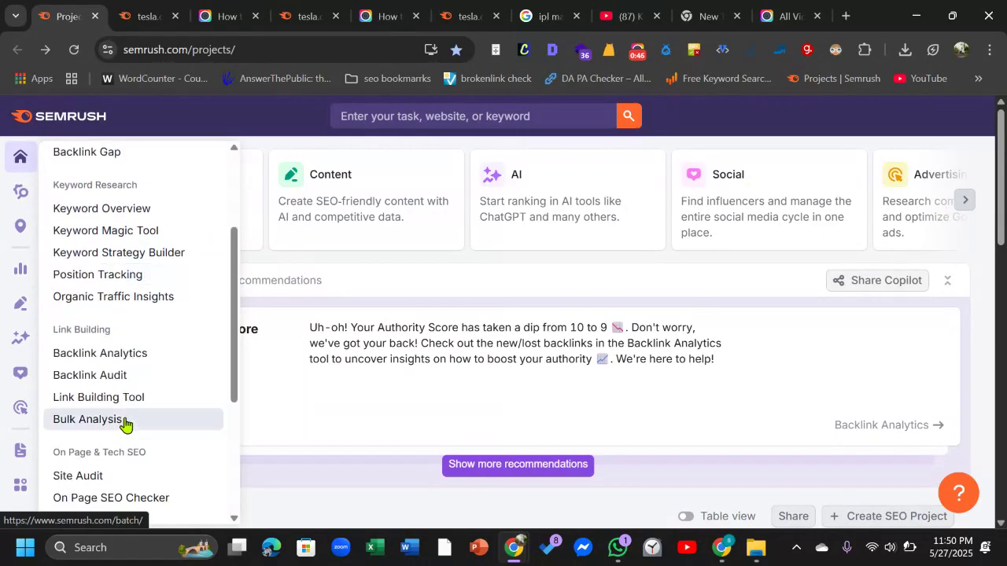
right_click(124, 377)
left_click(283, 151)
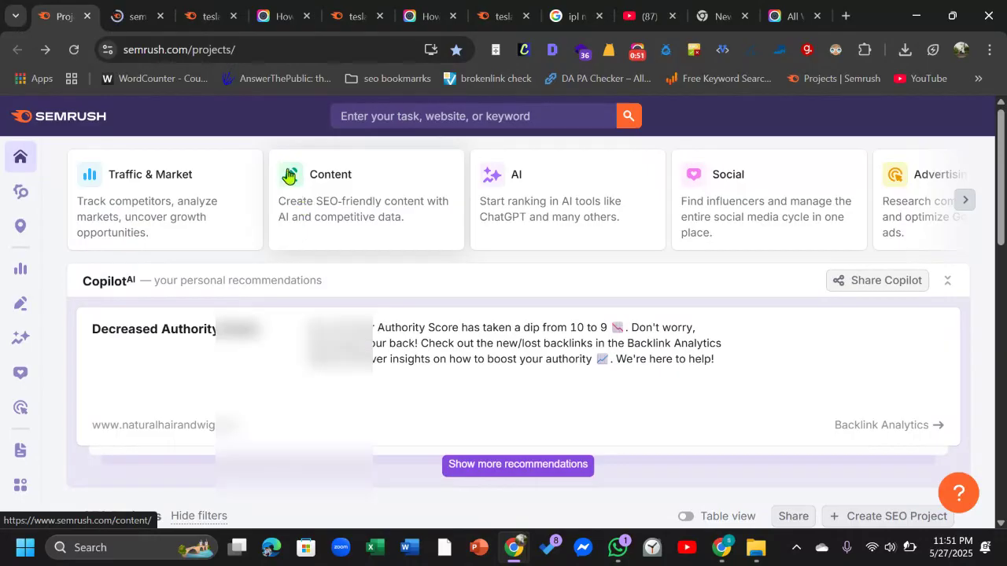
left_click(121, 19)
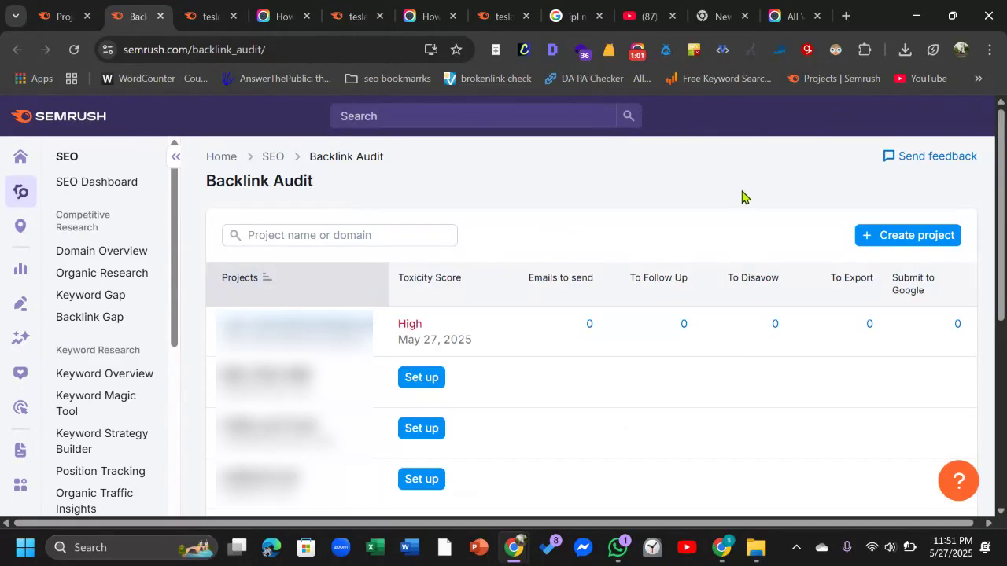
Step: Begin a new Backlink Audit project, then search Google for "abc plumber" and copy the ABC Plumbing site's link address
left_click(898, 243)
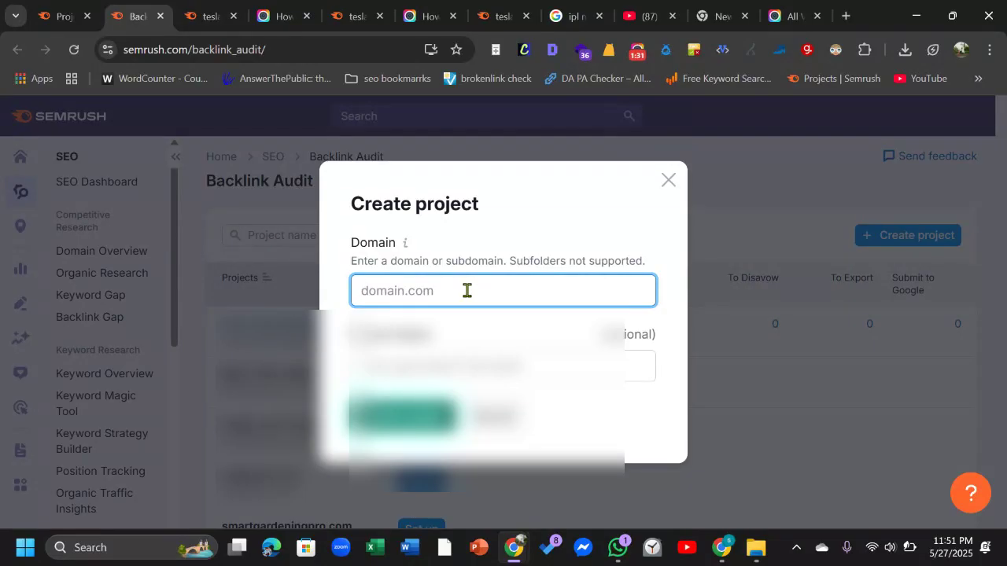
left_click(846, 16)
type("ab")
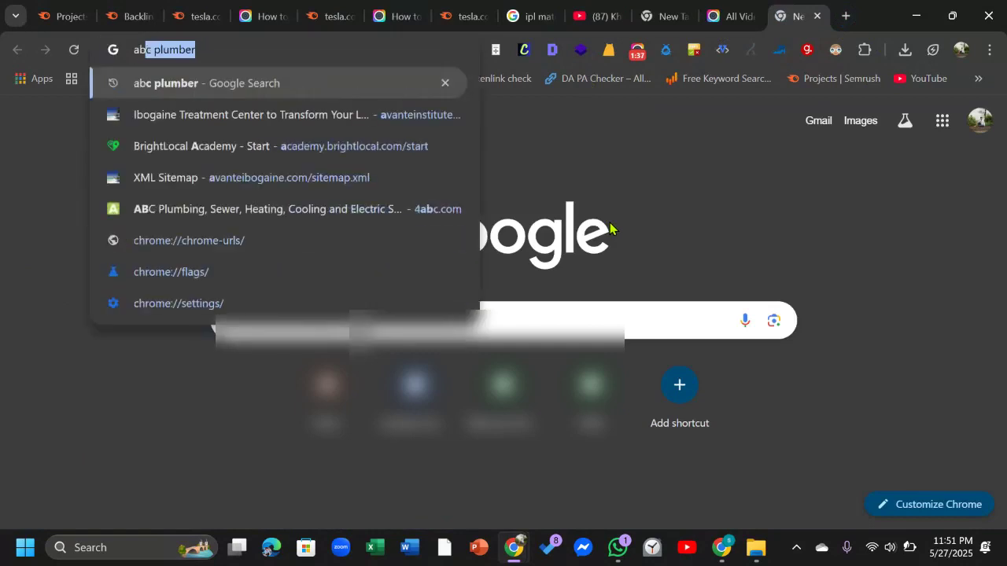
type("c")
key("Return")
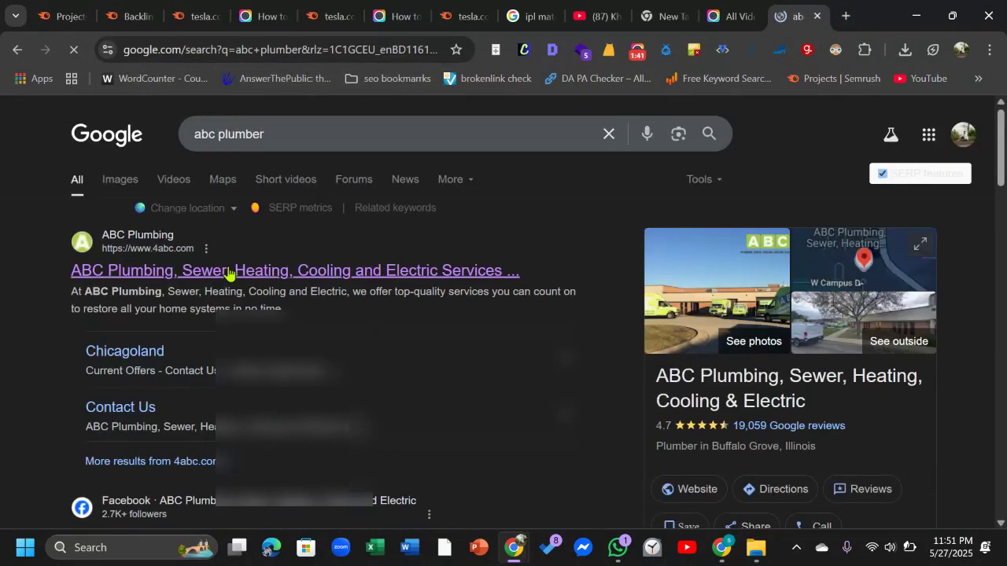
right_click(285, 290)
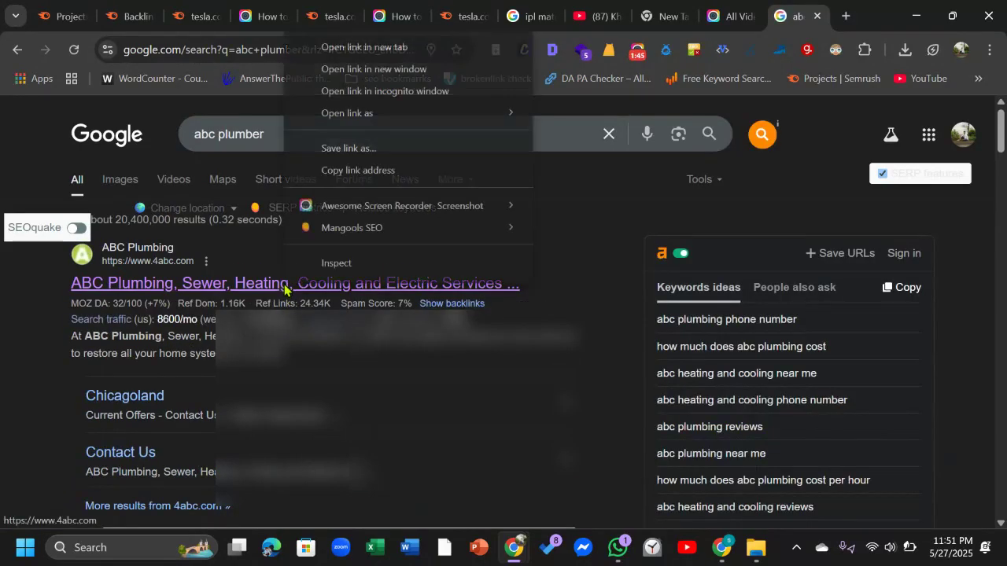
left_click(376, 171)
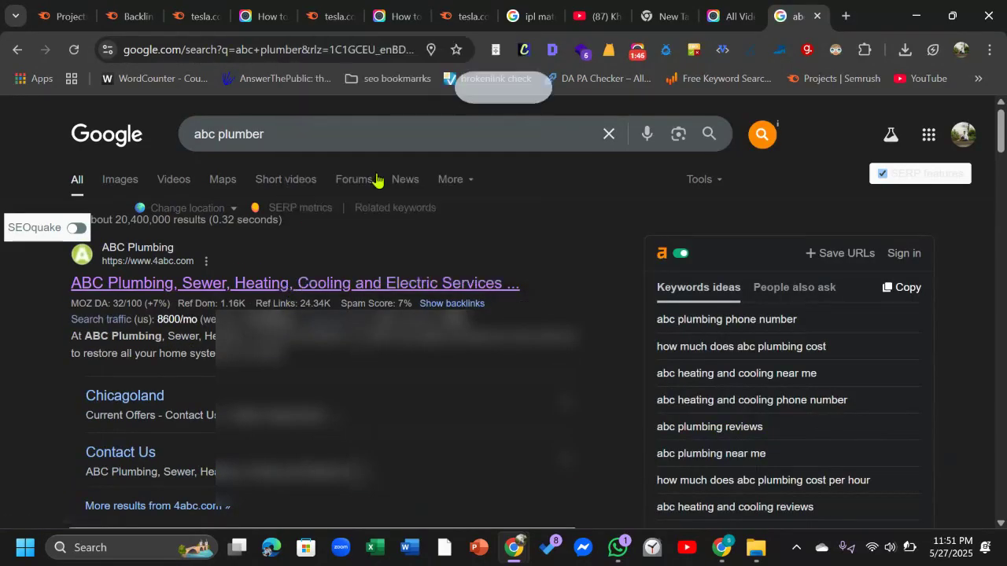
left_click(141, 19)
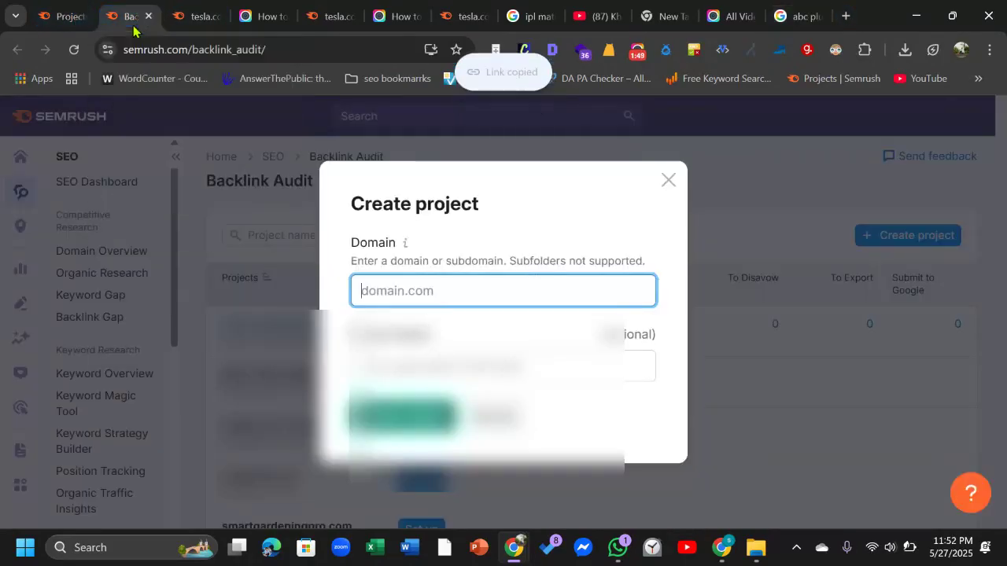
key("ctrl+v")
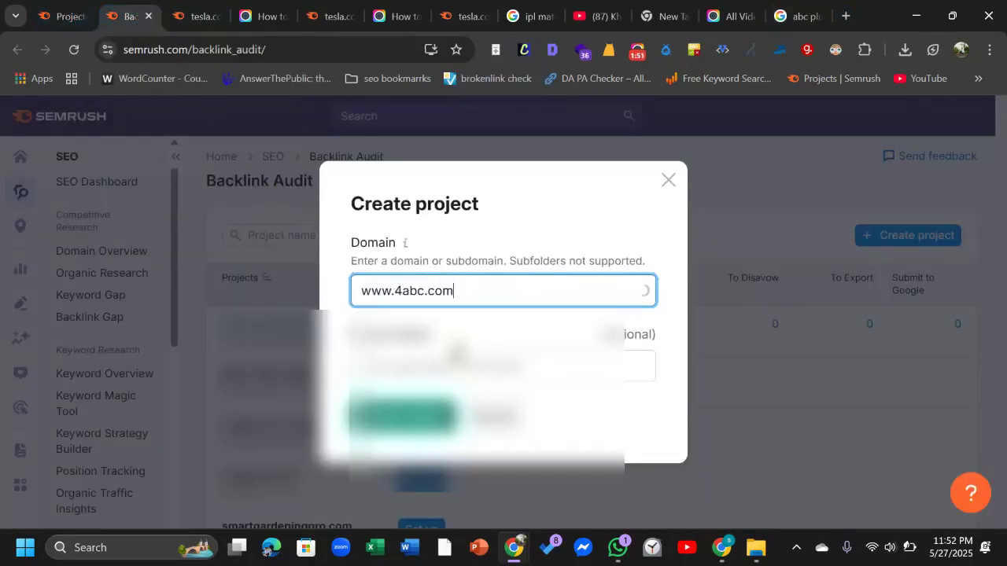
left_click(452, 364)
type("4abc")
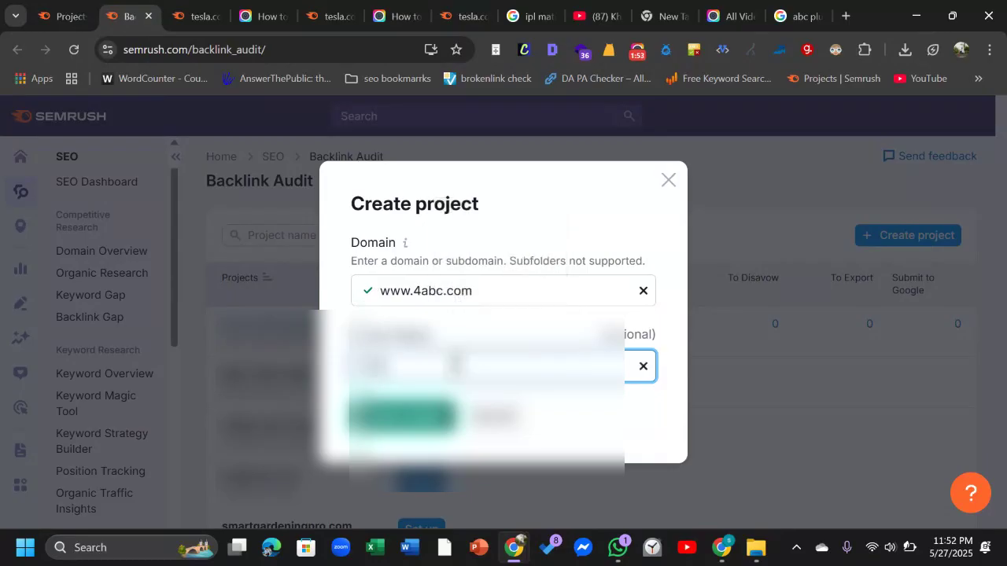
type(".com")
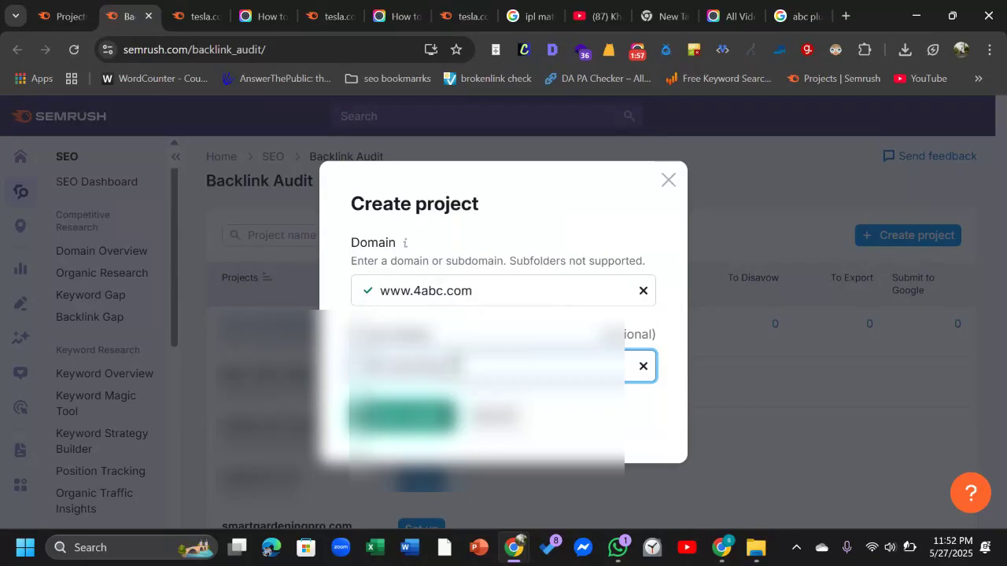
left_click(403, 416)
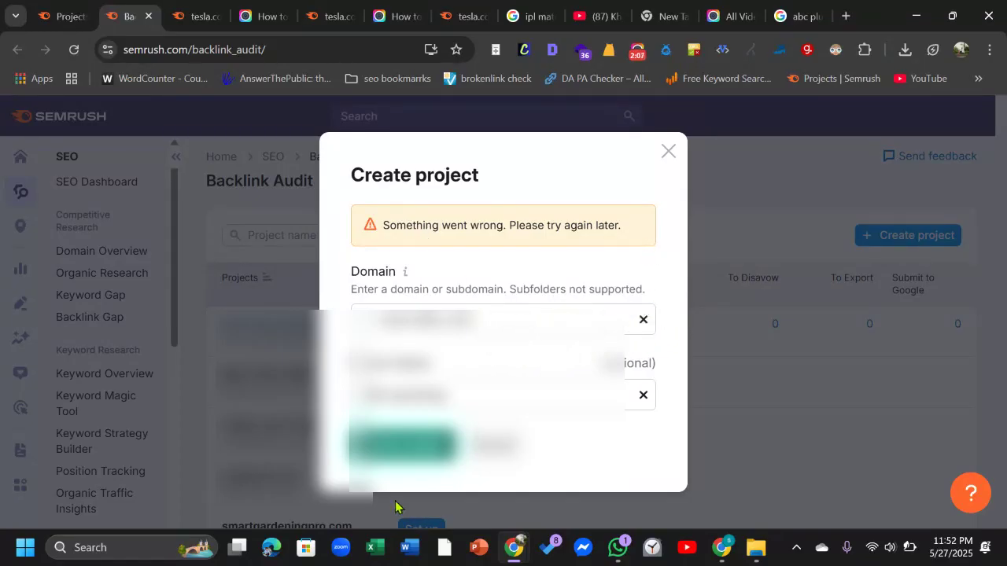
left_click(664, 154)
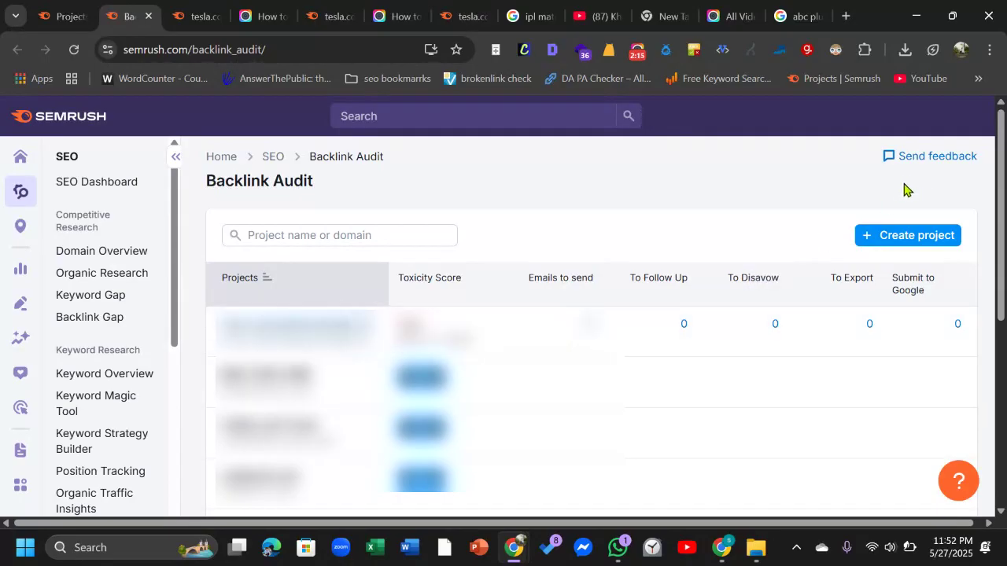
Step: Create a Backlink Audit project for the domain goodcleaner.ca with the project name "cleaner"
left_click(890, 235)
left_click(465, 292)
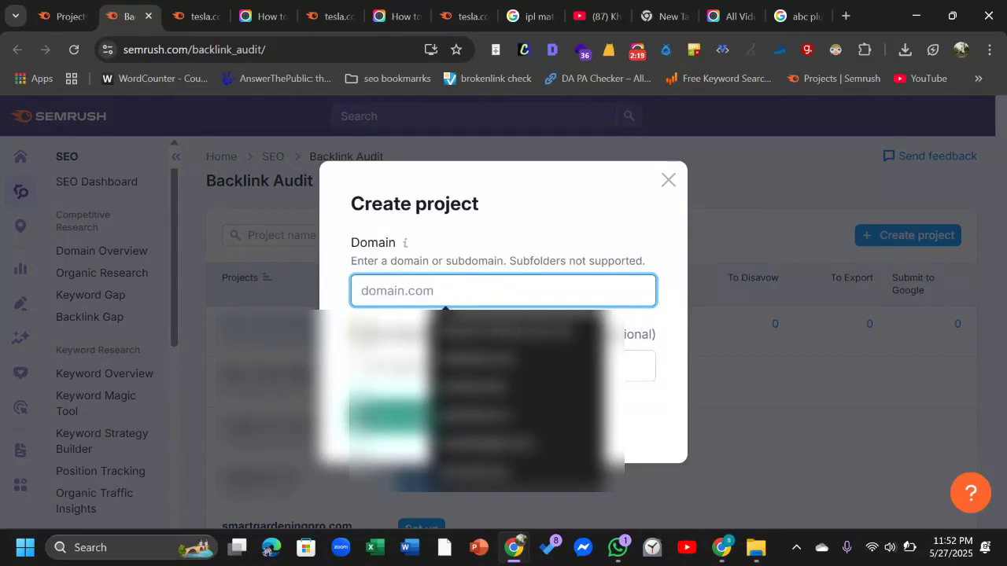
left_click(448, 364)
left_click(447, 367)
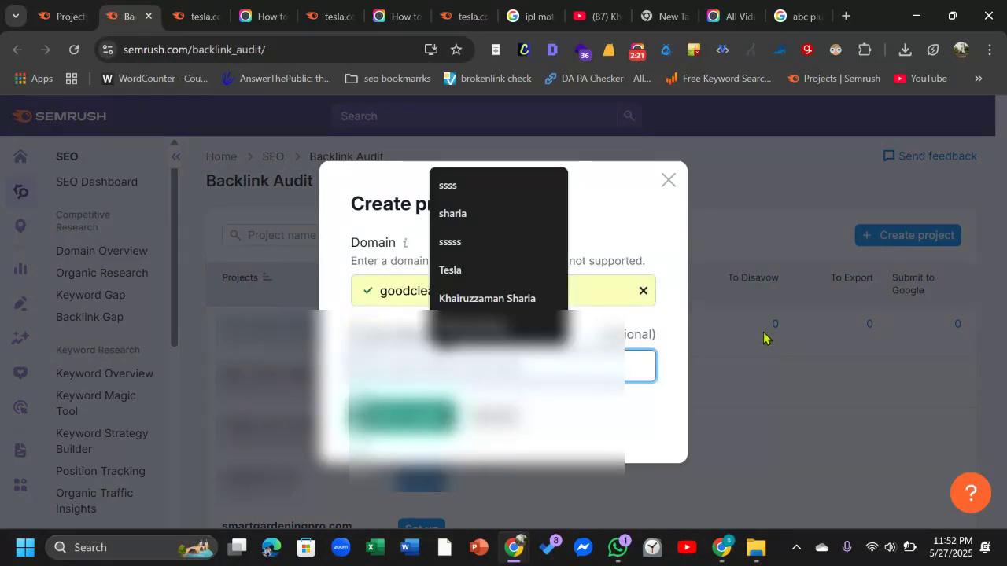
type("g")
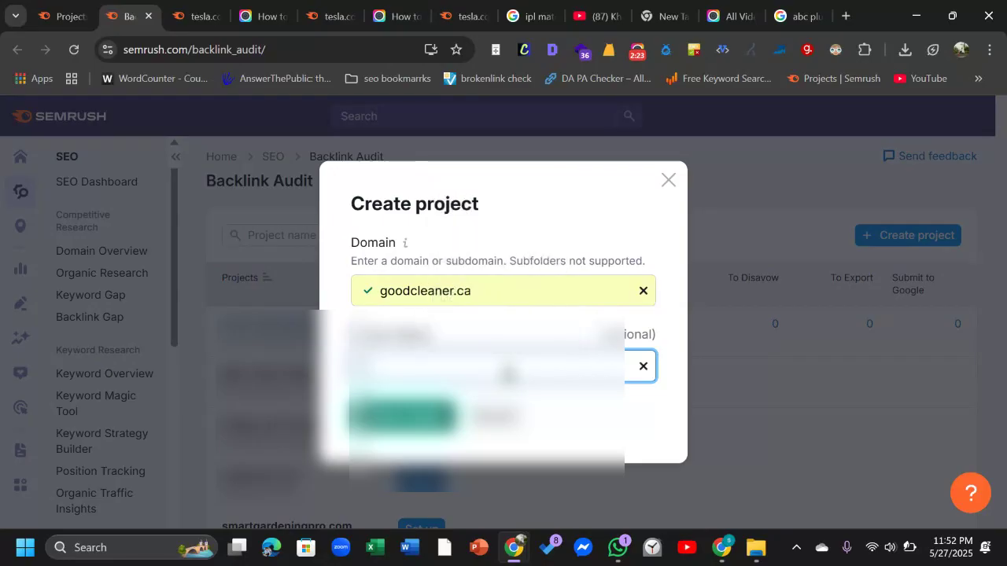
type("oodc")
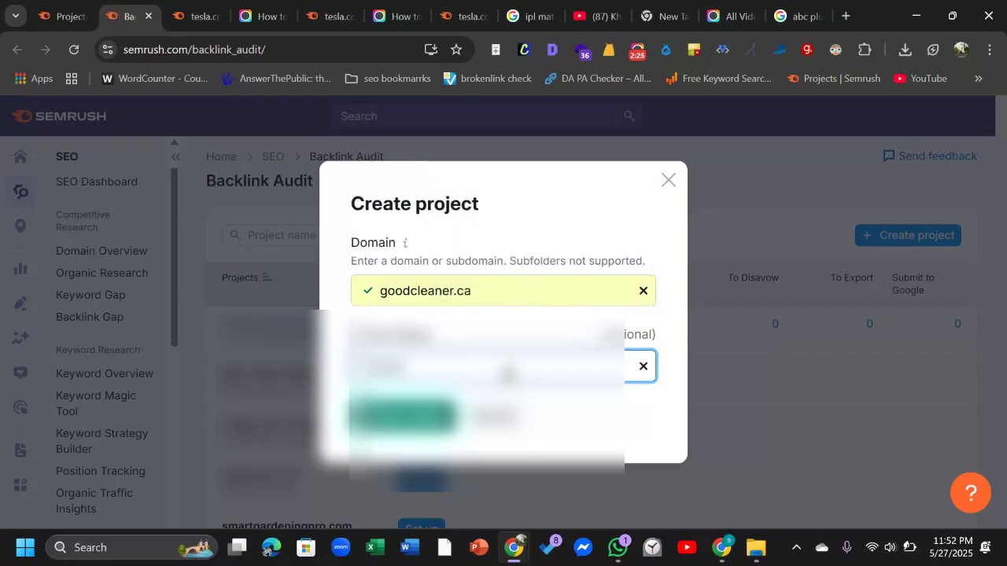
left_click(430, 423)
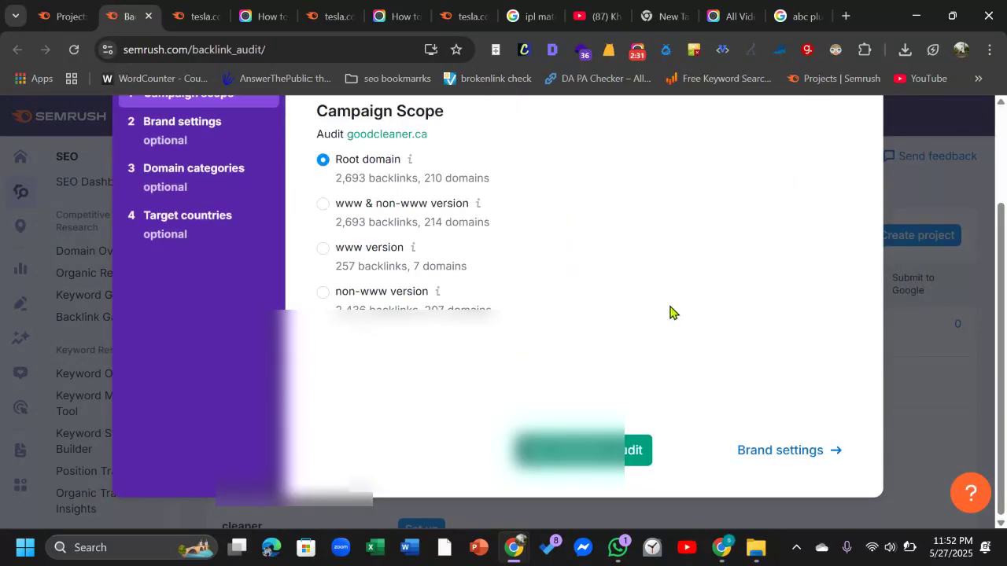
Step: Review the audit's campaign scope options, added brand names and available domain categories
scroll(648, 308, "up", 2)
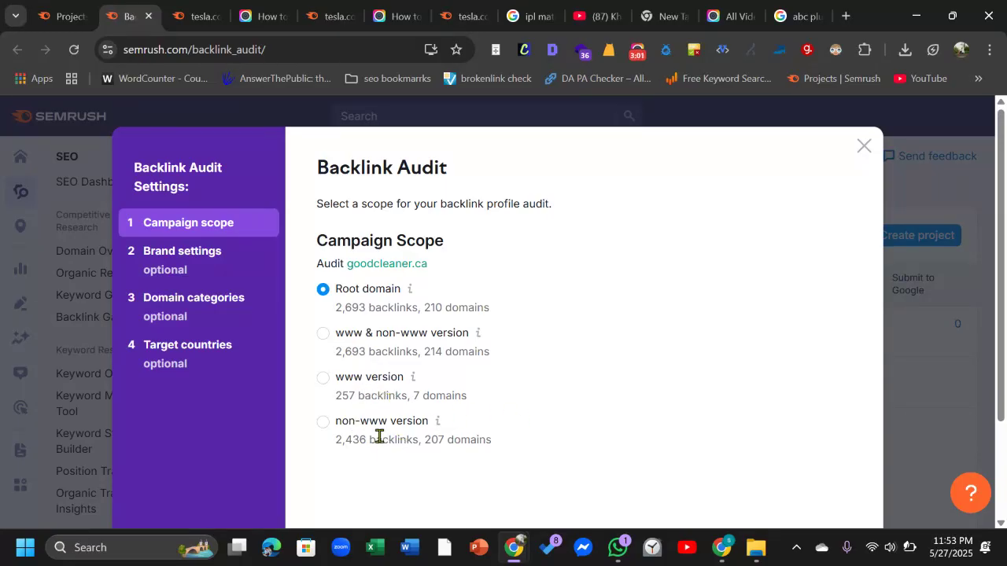
left_click(180, 253)
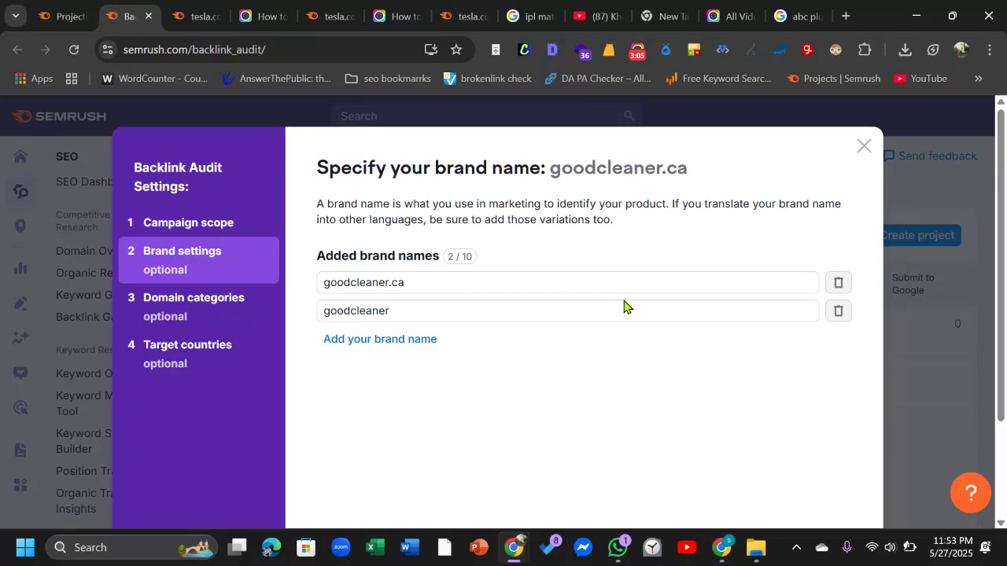
left_click(192, 306)
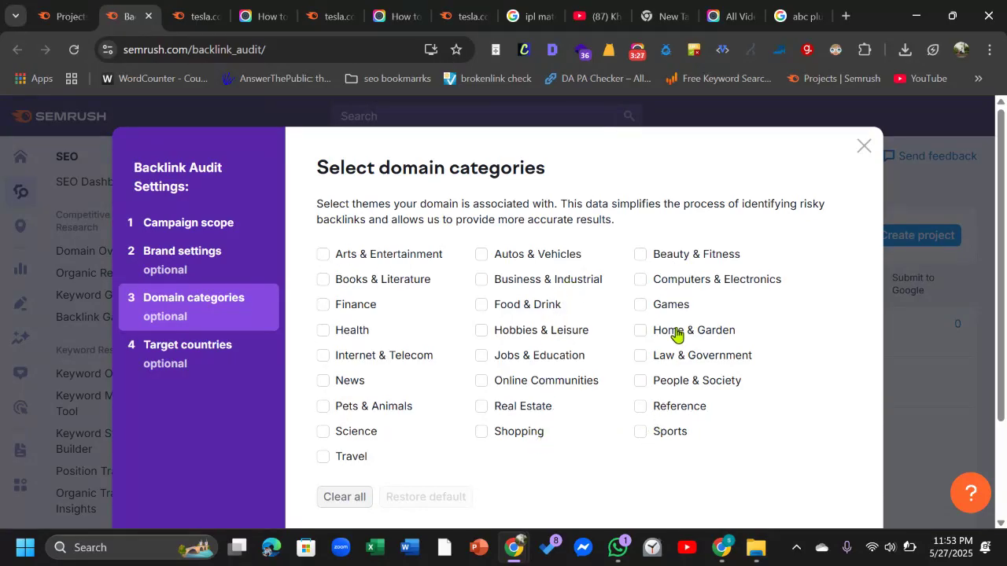
scroll(675, 336, "down", 1)
scroll(567, 383, "down", 1)
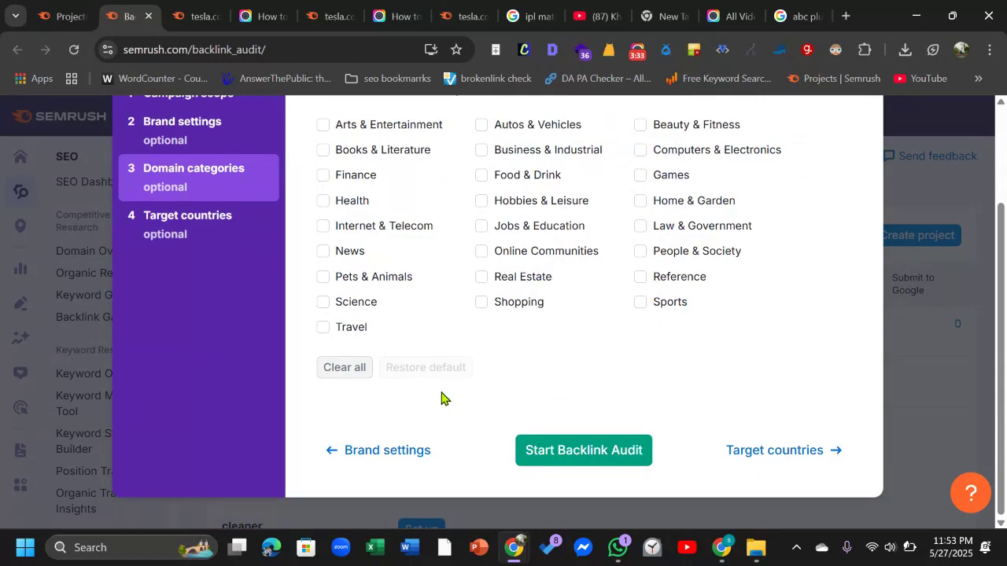
Step: Replace Bangladesh with Canada as the target country in the backlink audit settings
left_click(189, 240)
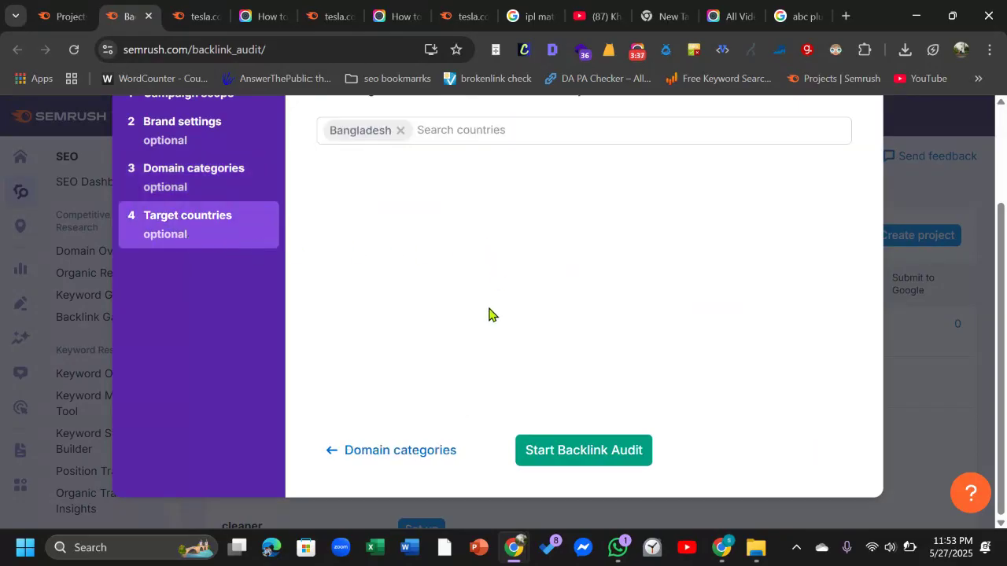
scroll(488, 315, "up", 2)
left_click(402, 260)
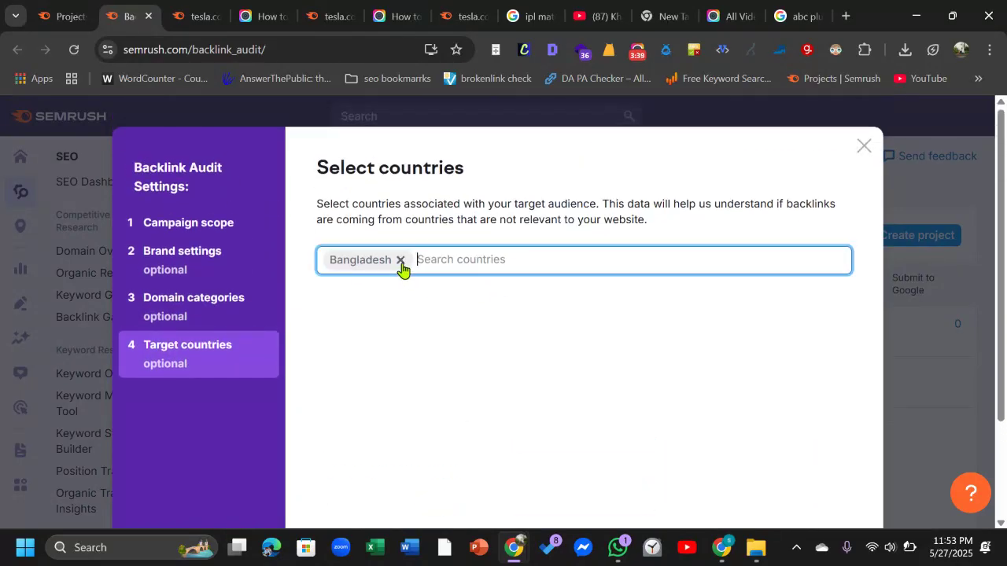
left_click(403, 261)
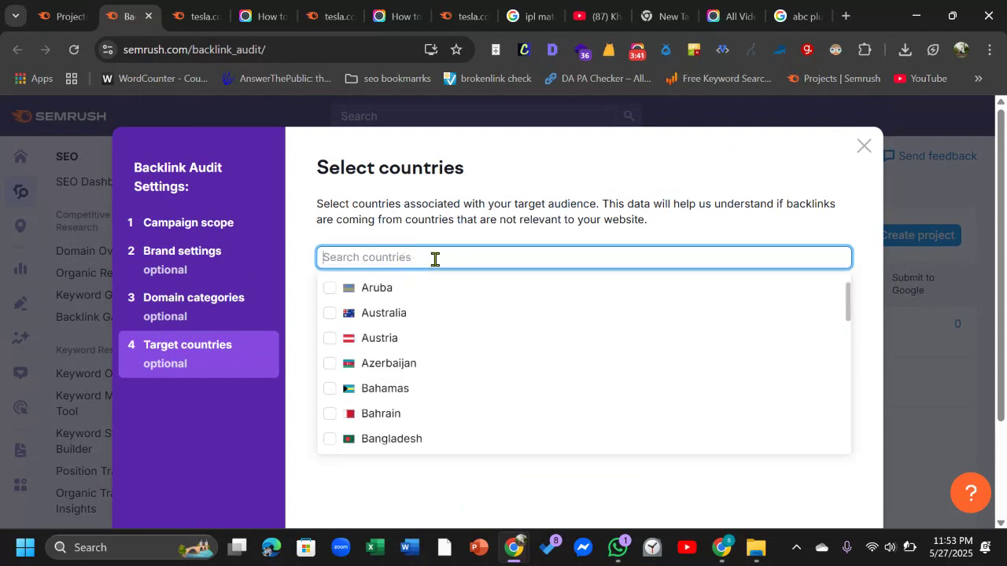
type("cana")
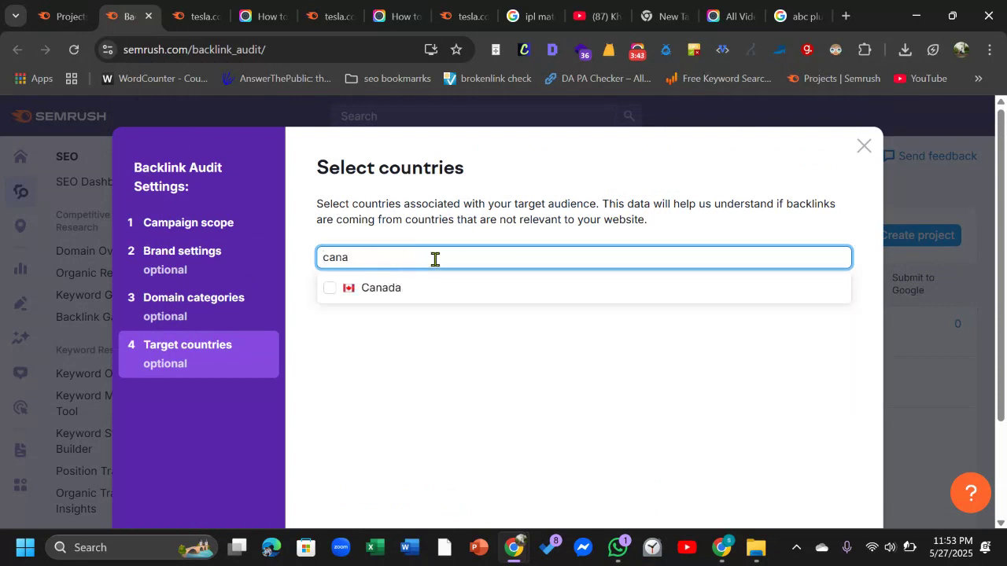
left_click(351, 290)
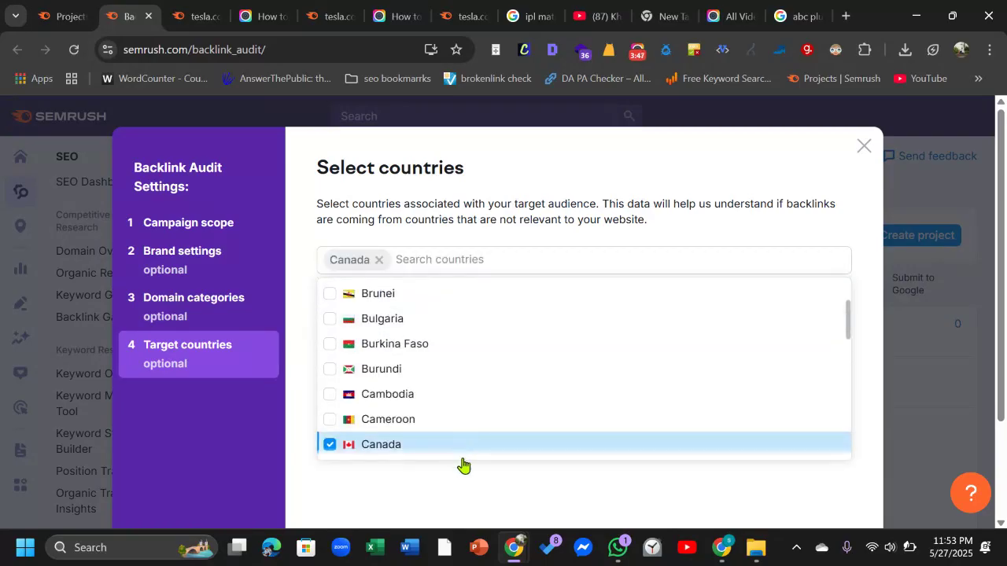
Step: Return to the campaign scope and start the backlink audit with the root domain of goodcleaner.ca
left_click(187, 225)
scroll(439, 386, "down", 2)
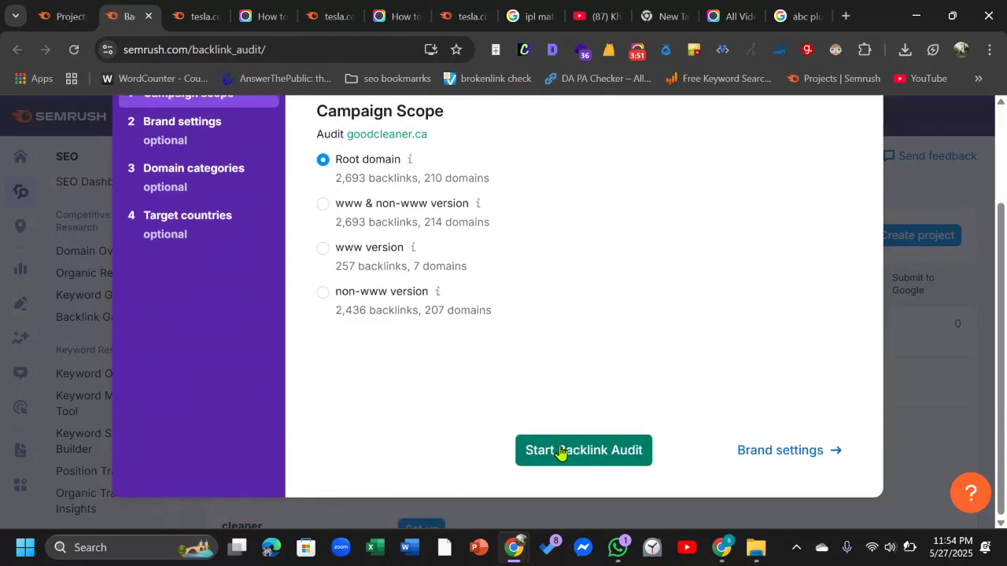
left_click(587, 462)
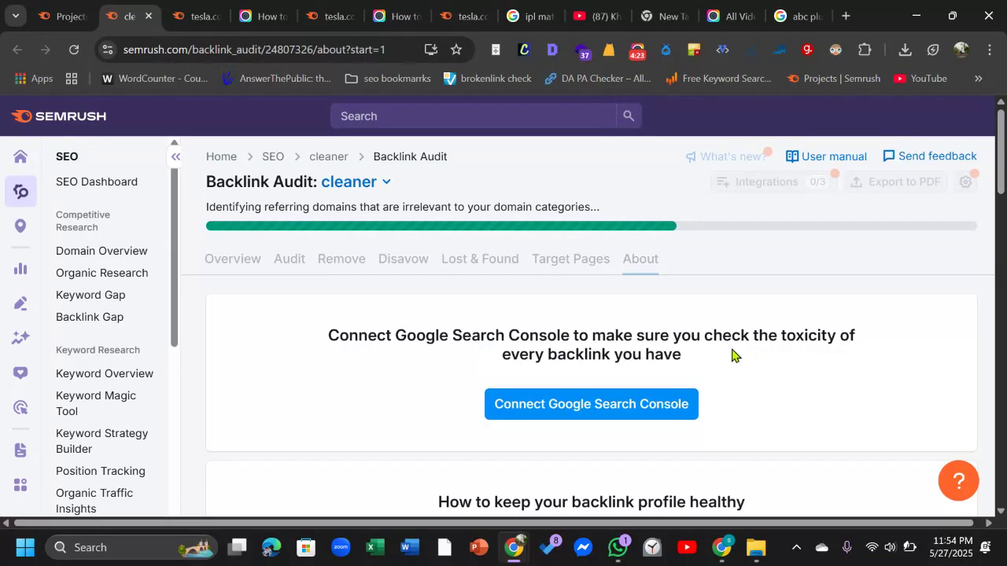
Step: Read the backlink audit guidance on auditing, insights, removal, disavowal and recrawls, including the recommendation to connect Google Search Console
scroll(689, 346, "down", 2)
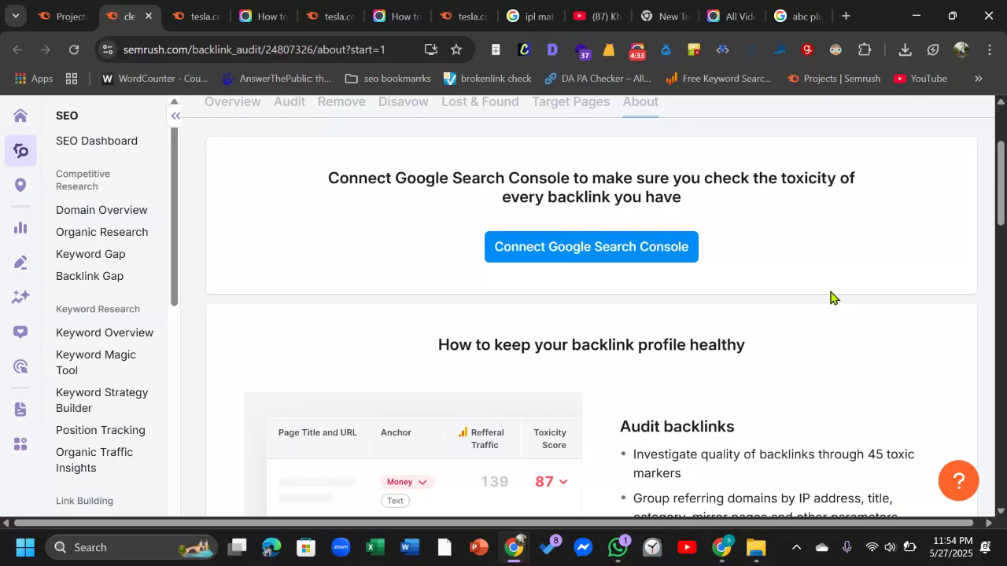
scroll(588, 290, "down", 1)
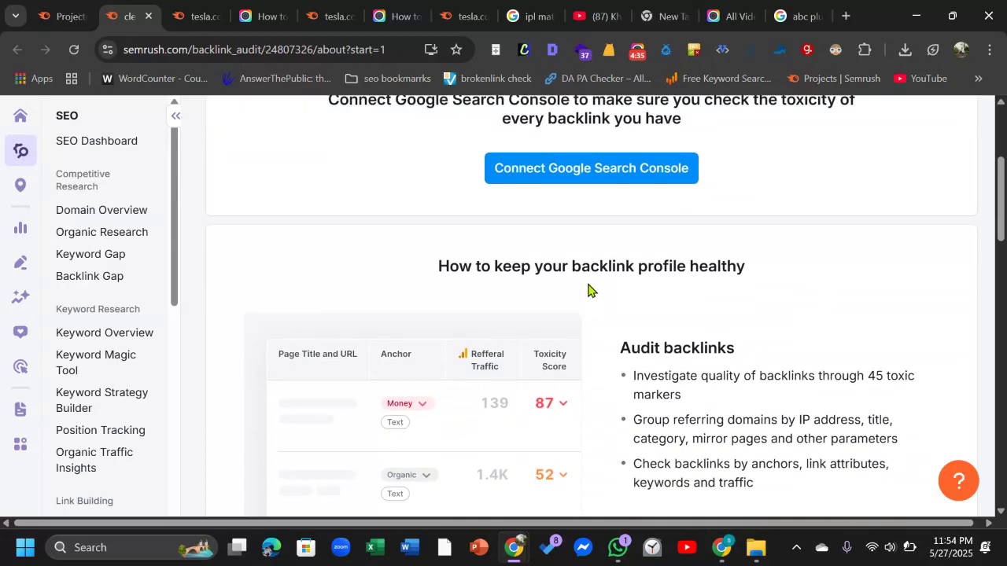
scroll(760, 330, "down", 2)
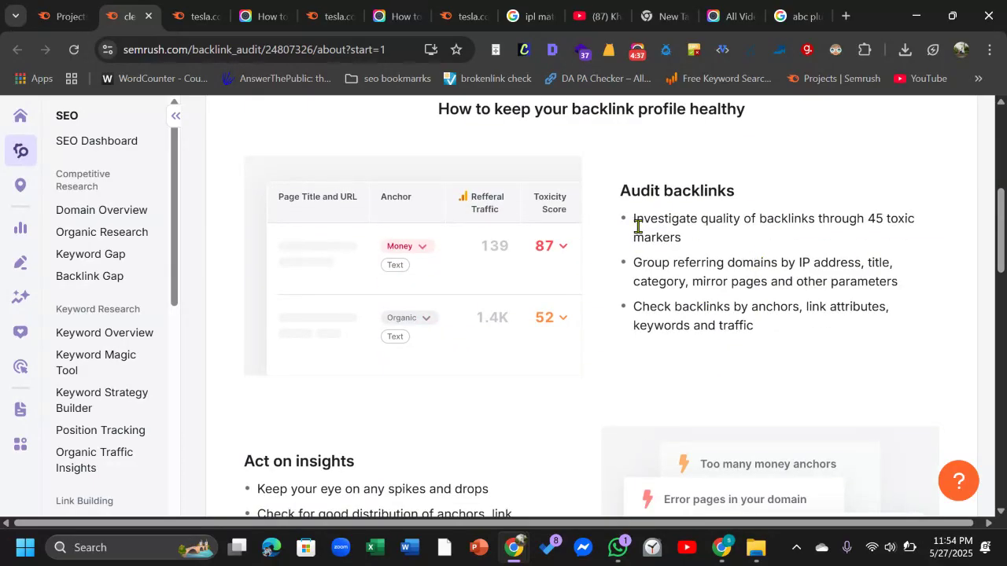
scroll(722, 350, "down", 2)
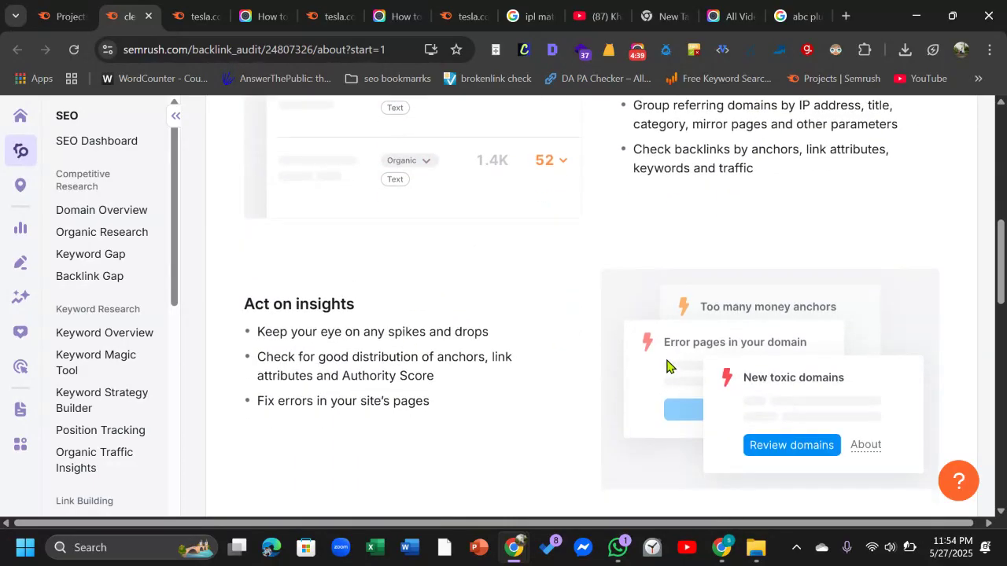
scroll(504, 346, "down", 1)
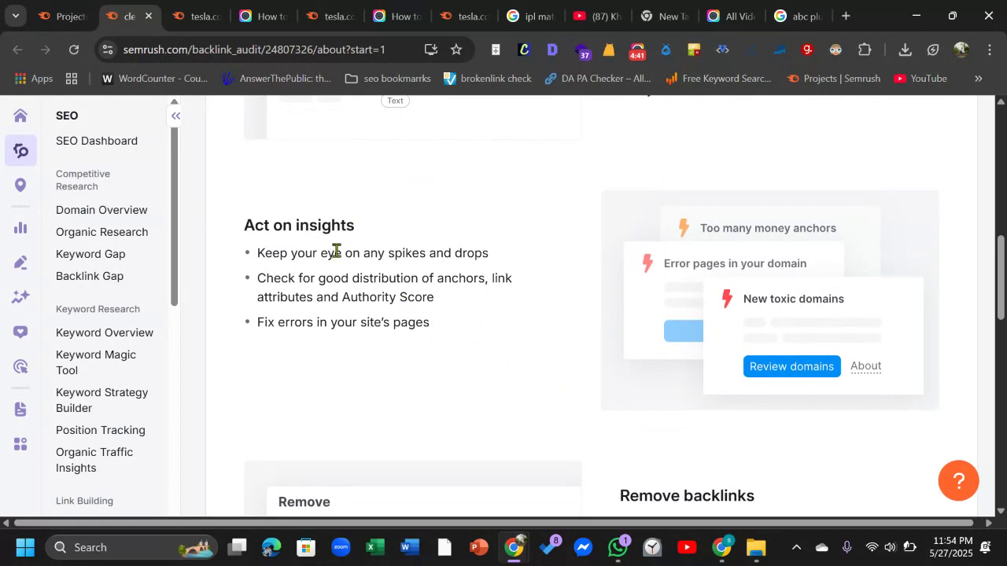
scroll(357, 285, "down", 11)
scroll(551, 321, "up", 3)
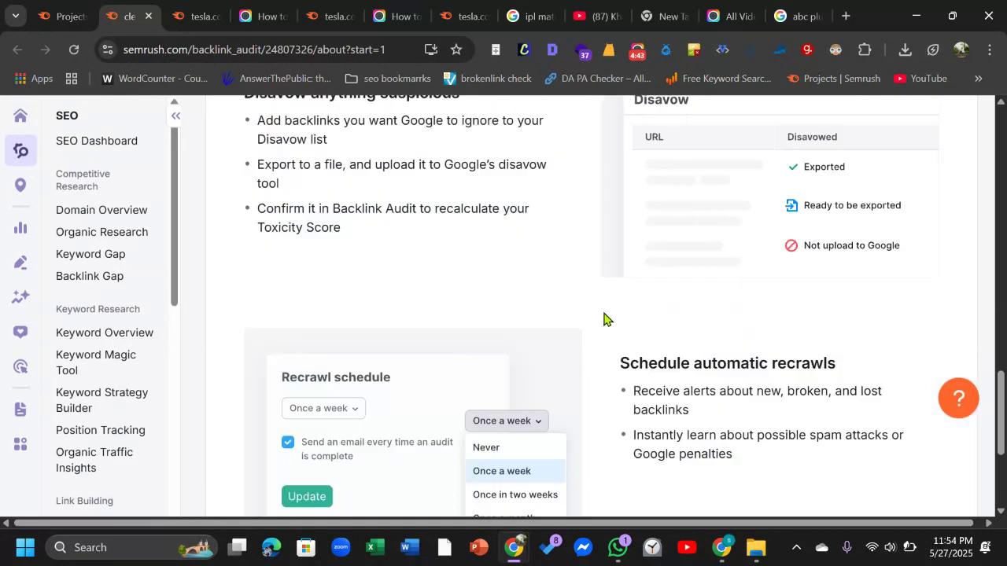
scroll(604, 319, "up", 10)
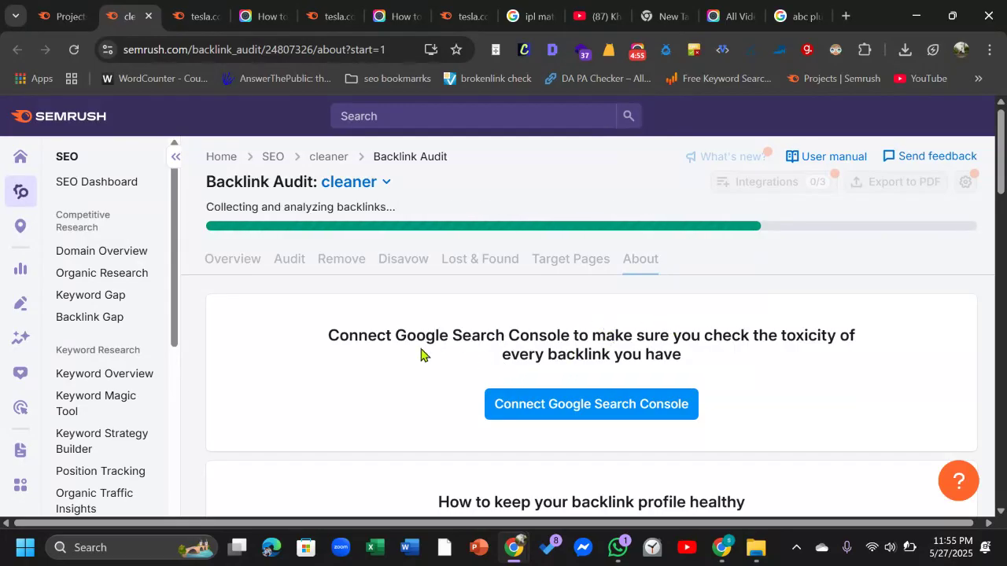
scroll(320, 369, "down", 5)
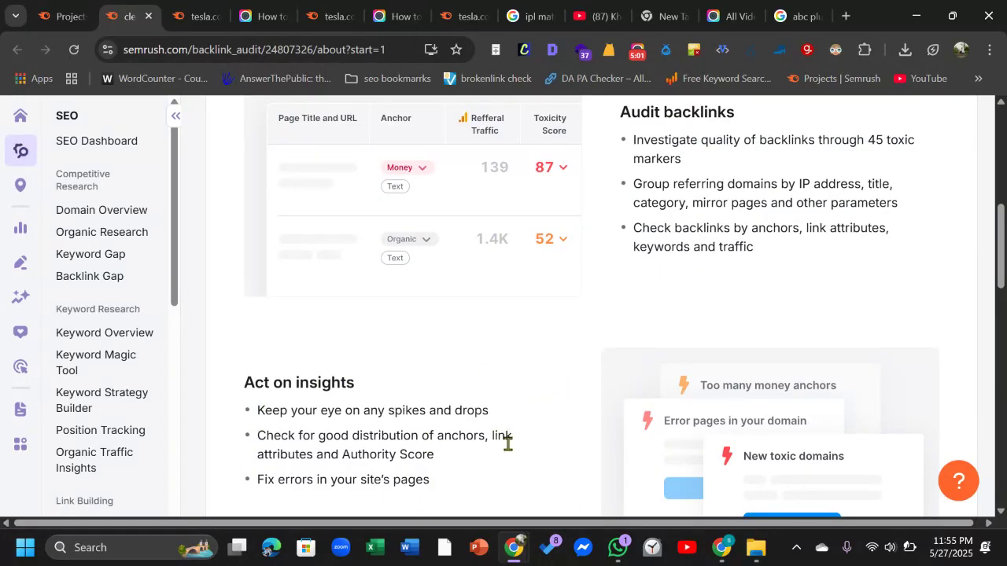
scroll(439, 453, "down", 2)
scroll(440, 441, "down", 3)
scroll(787, 437, "up", 6)
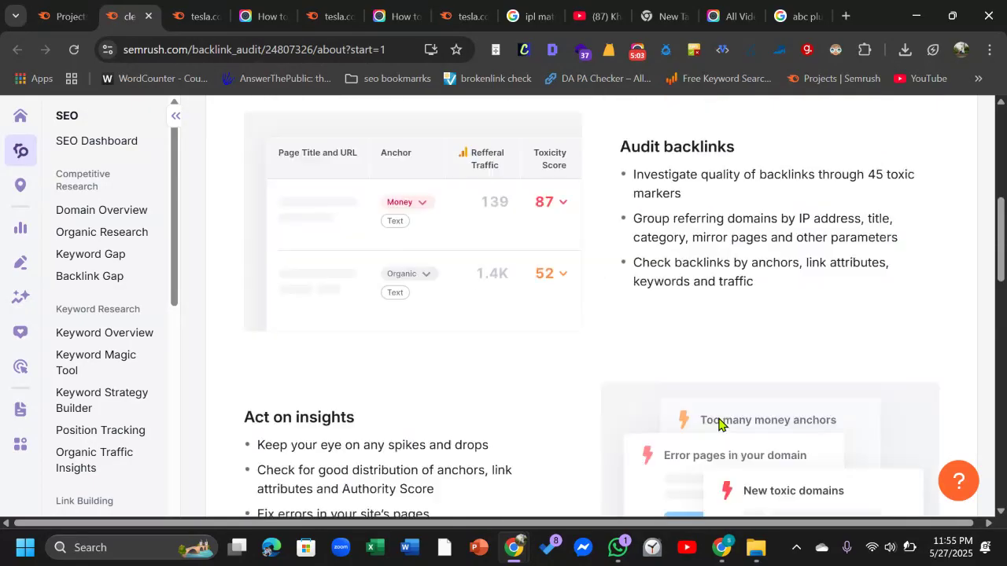
scroll(592, 353, "up", 3)
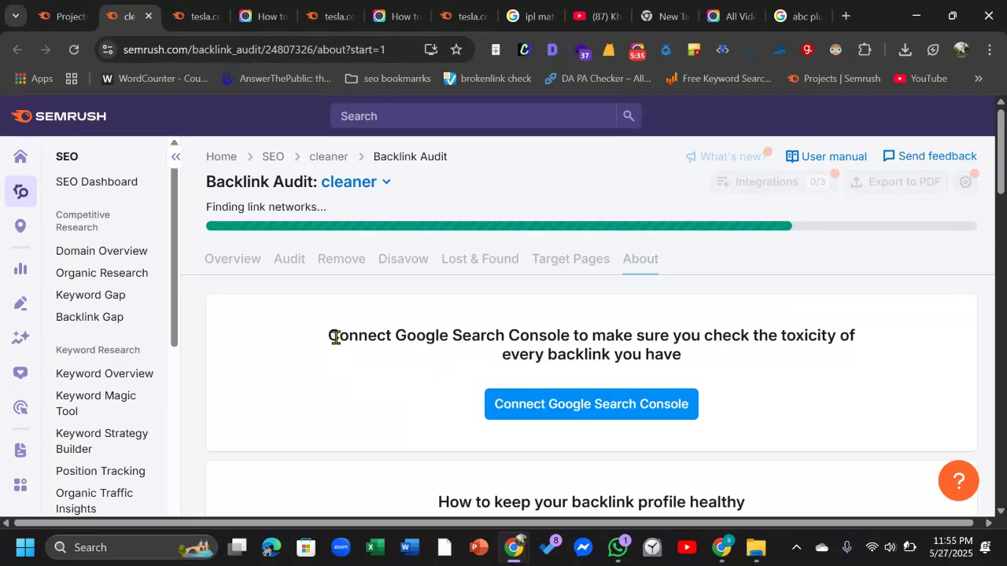
left_click_drag(320, 340, 719, 364)
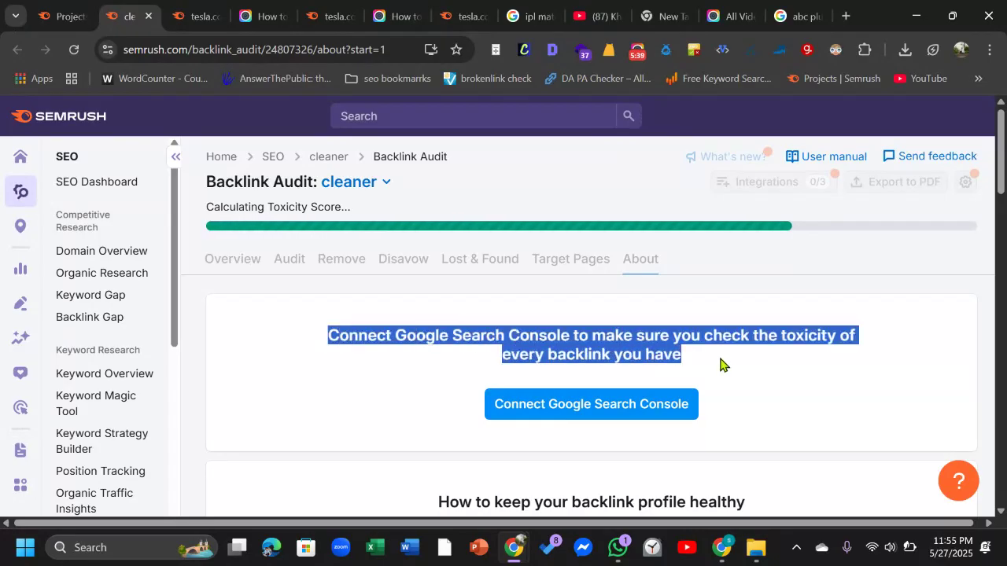
left_click(268, 321)
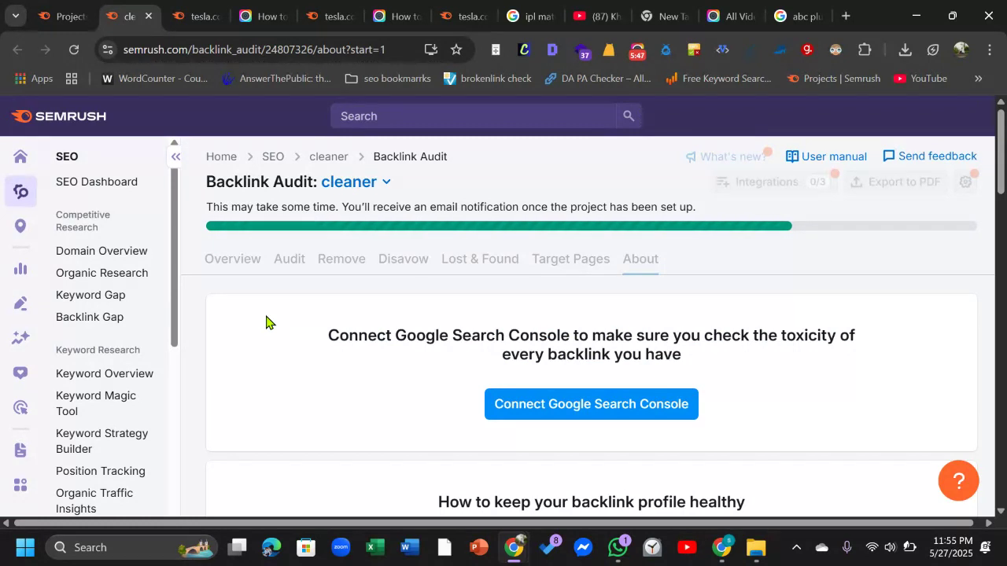
scroll(120, 397, "down", 6)
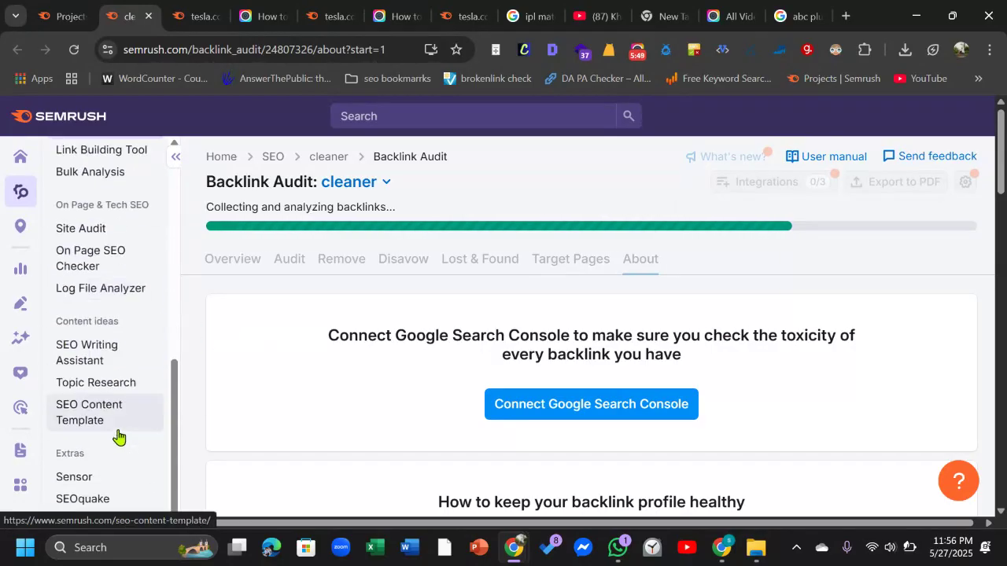
scroll(118, 437, "up", 6)
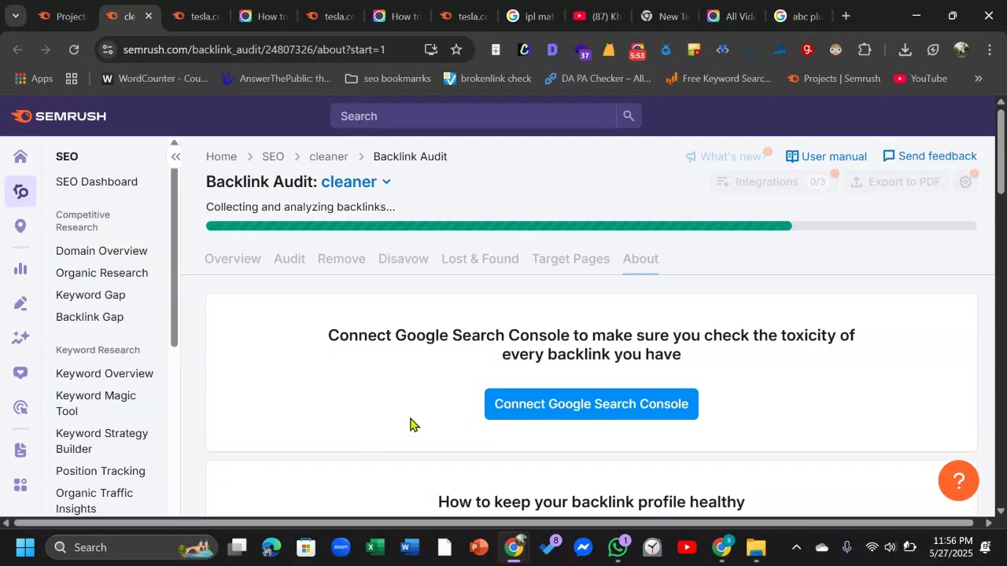
scroll(329, 375, "down", 1)
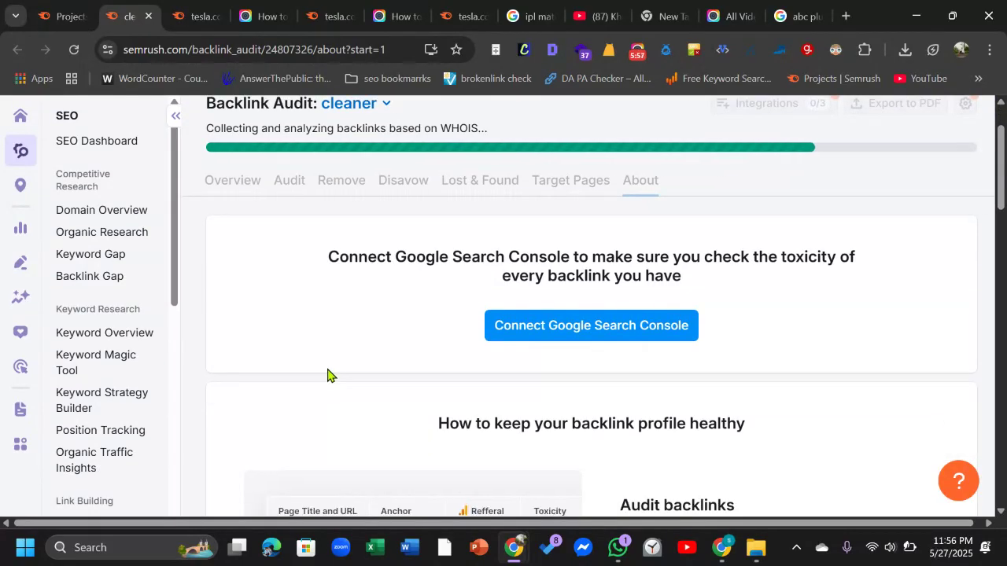
scroll(226, 392, "down", 2)
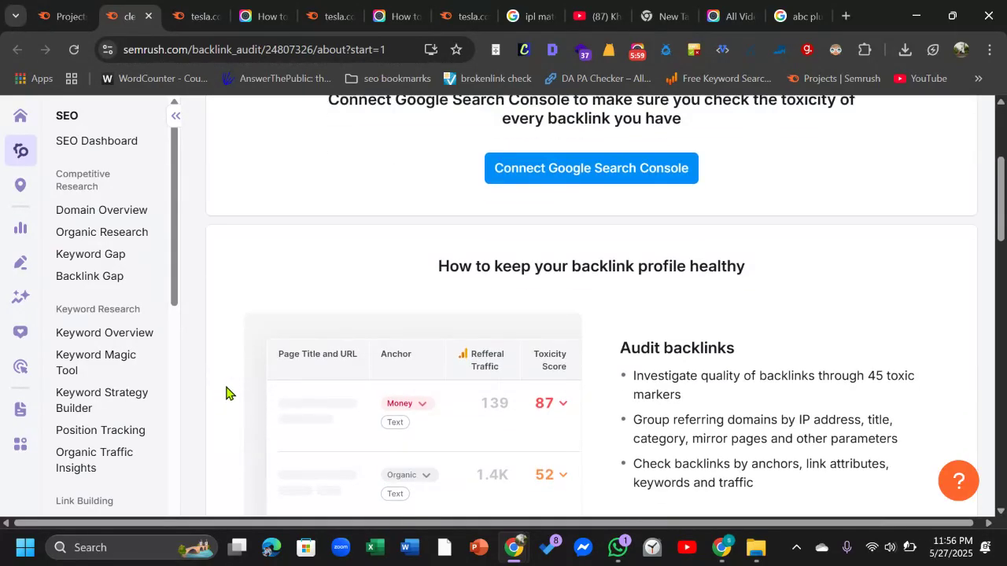
scroll(391, 308, "up", 3)
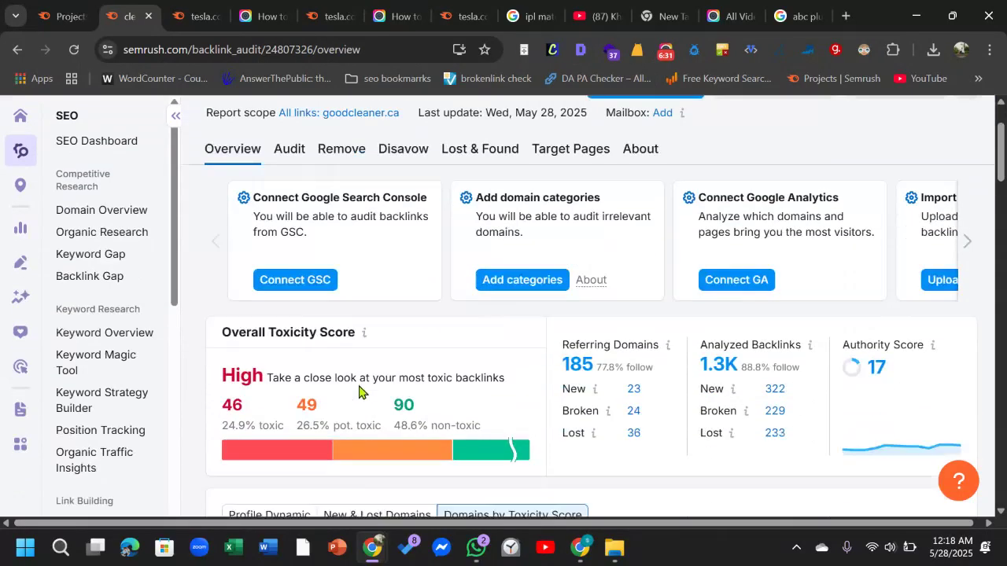
Step: Review the audit overview's toxicity score and browse the setup cards for integrations, domain categories, backlink import, mailbox and scheduled reruns
scroll(393, 385, "down", 1)
scroll(465, 351, "up", 2)
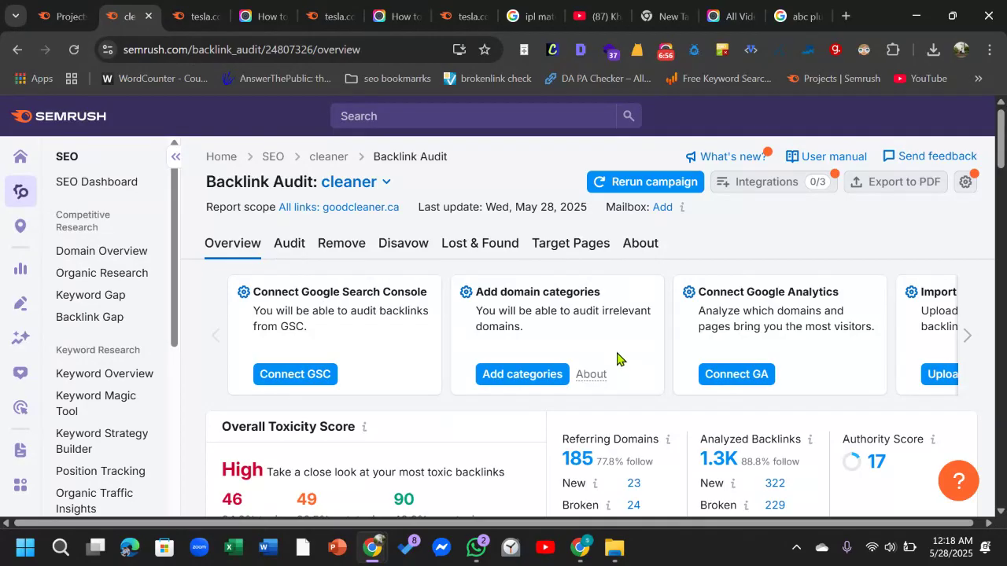
scroll(653, 357, "down", 1)
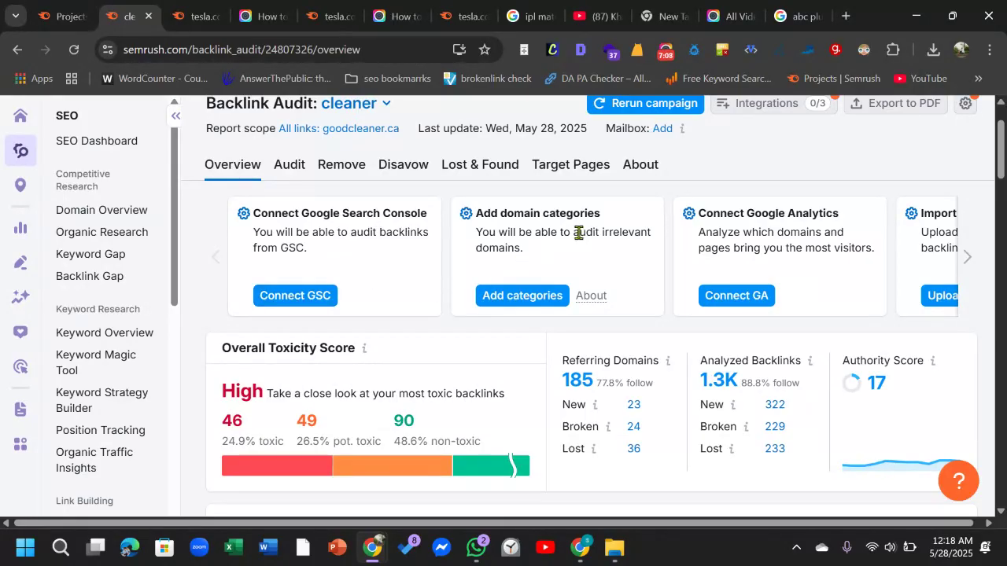
left_click(970, 260)
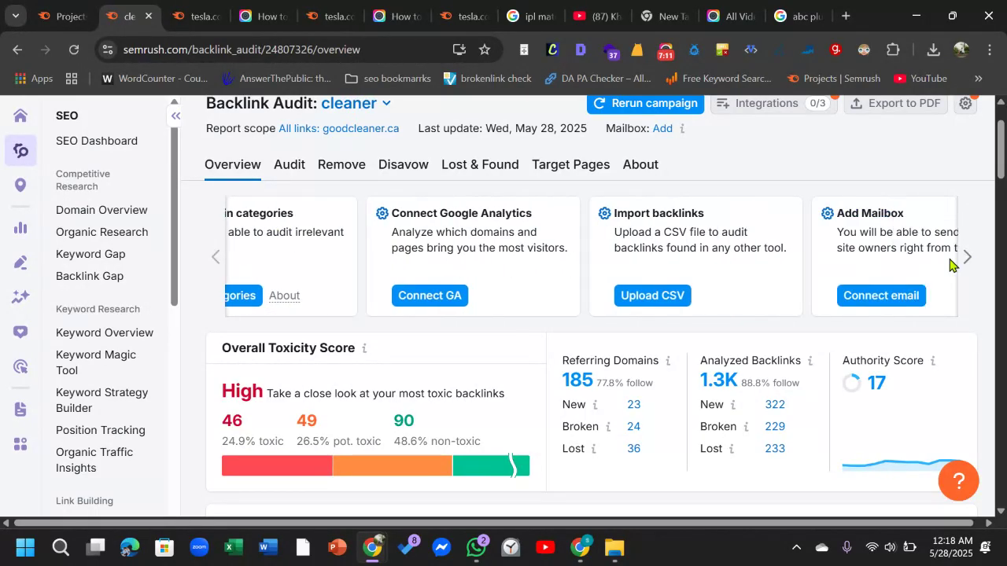
left_click(216, 260)
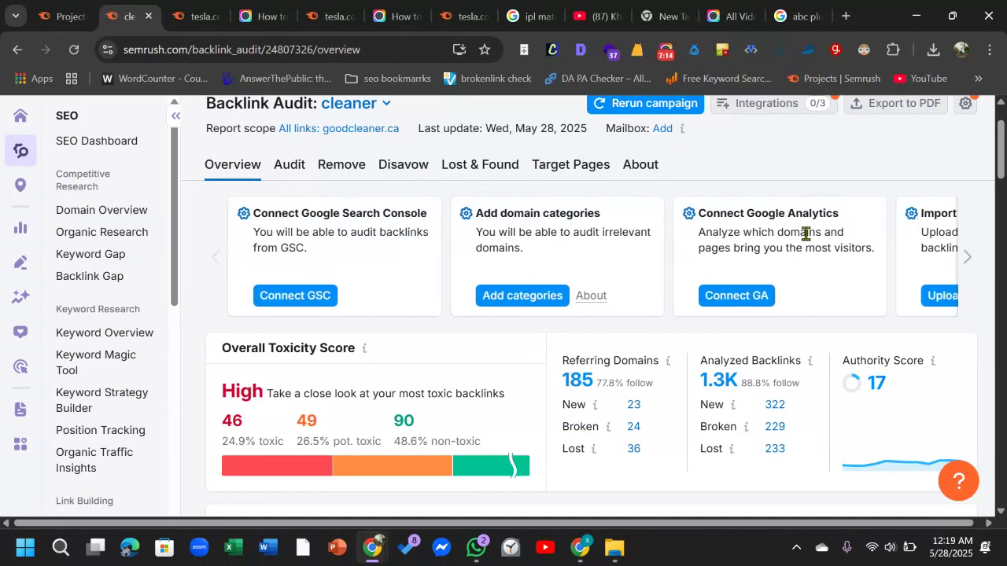
left_click(969, 260)
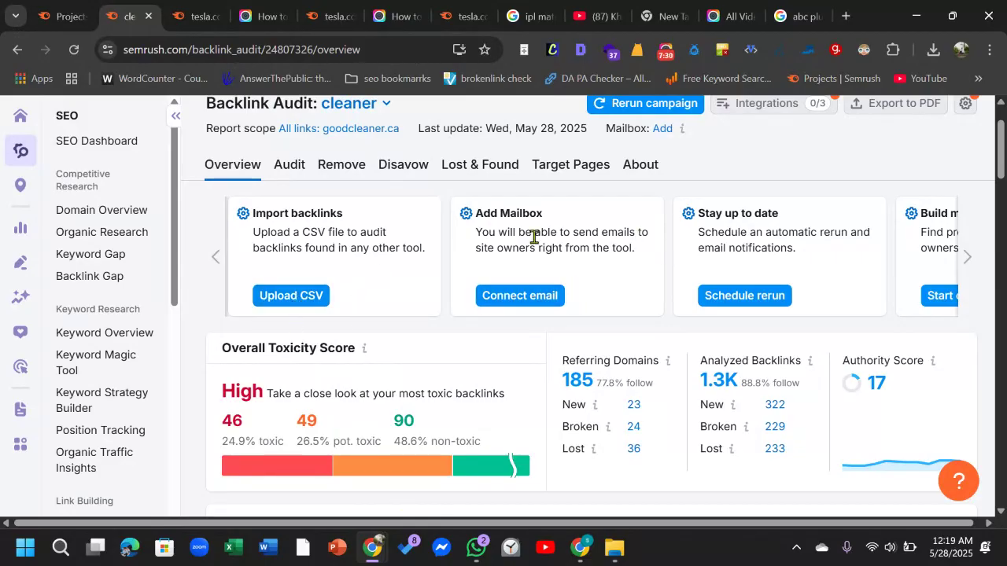
Step: Examine the Domains by Toxicity Score, Profile Dynamic and New & Lost Domains charts in the audit overview
scroll(700, 280, "down", 2)
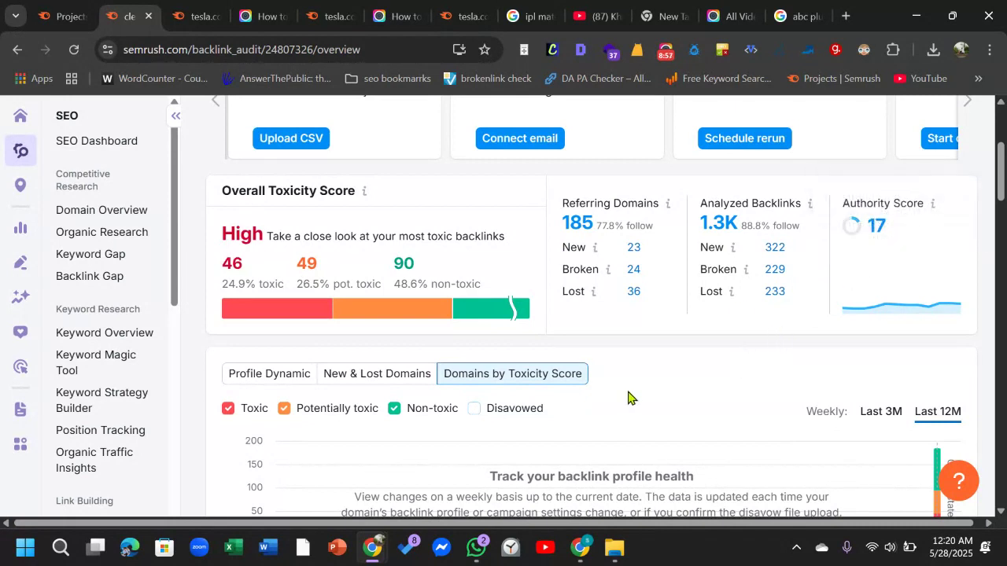
scroll(627, 398, "down", 2)
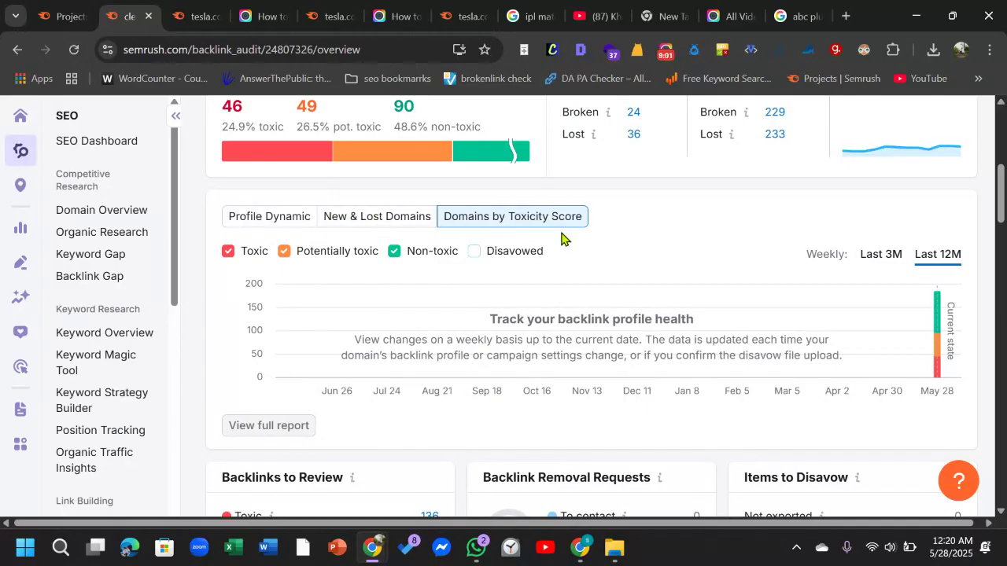
left_click(268, 217)
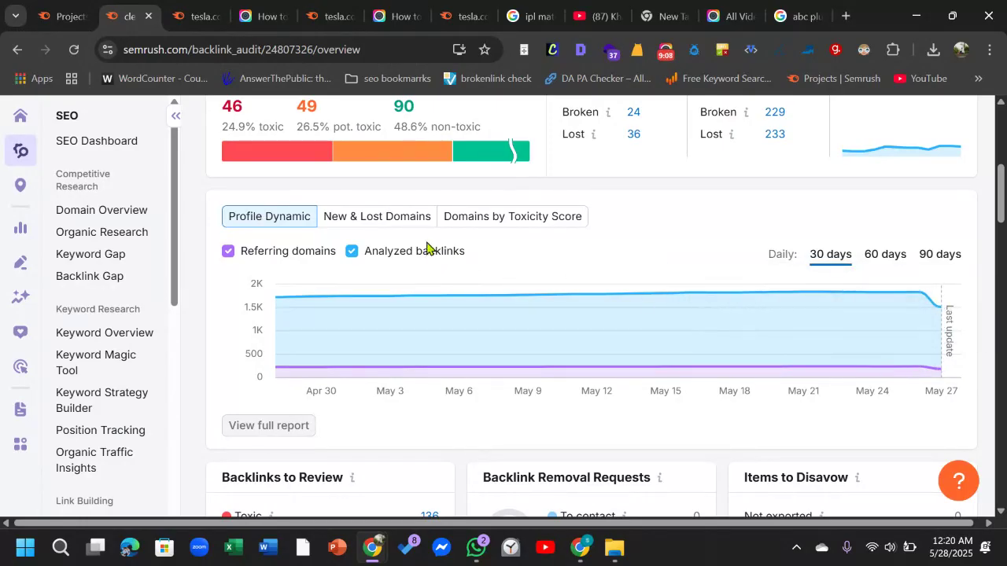
left_click(347, 227)
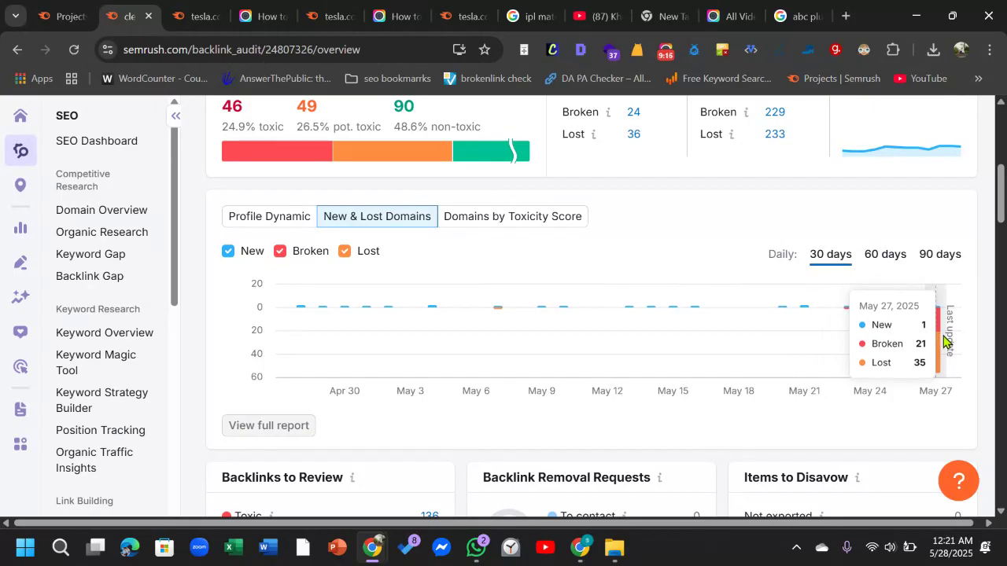
Step: Open the list of toxic backlinks to review in a new browser tab
scroll(564, 352, "down", 1)
scroll(567, 344, "down", 1)
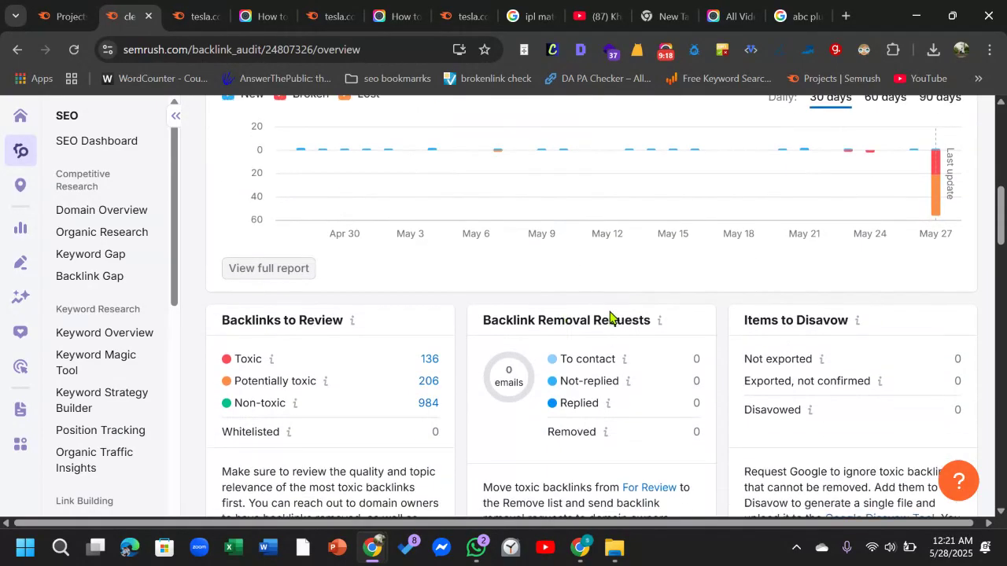
scroll(609, 318, "up", 1)
scroll(723, 246, "down", 3)
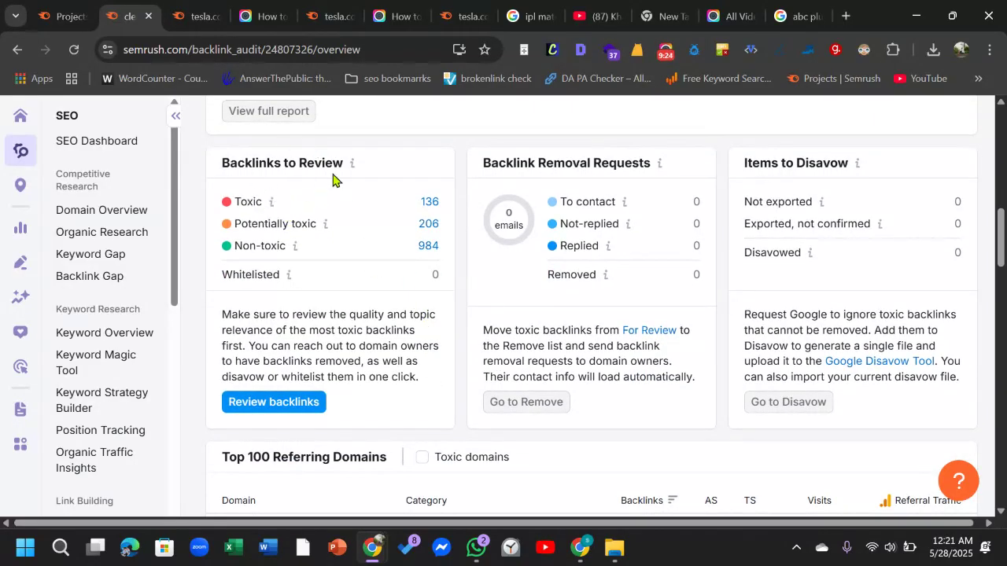
right_click(428, 206)
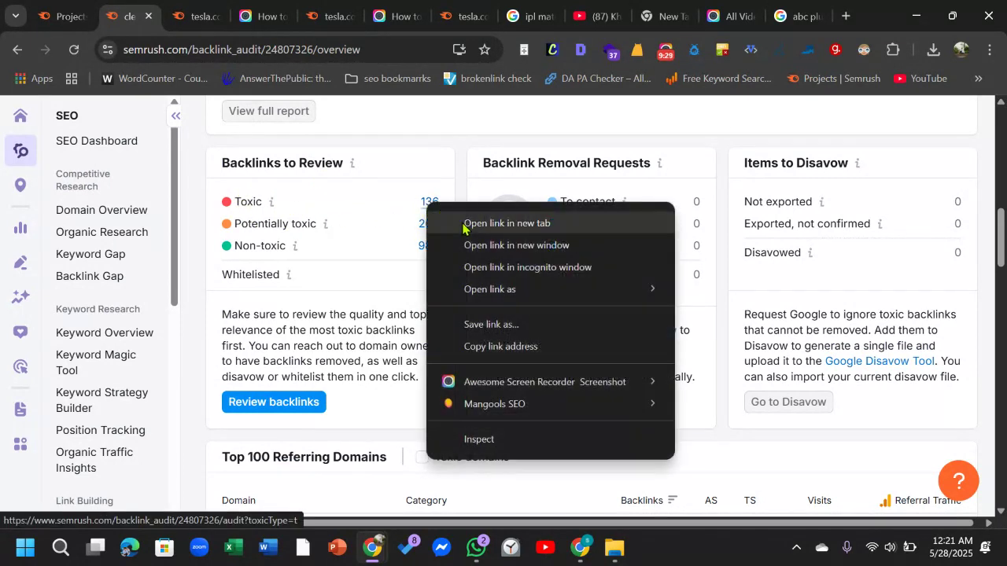
left_click(507, 224)
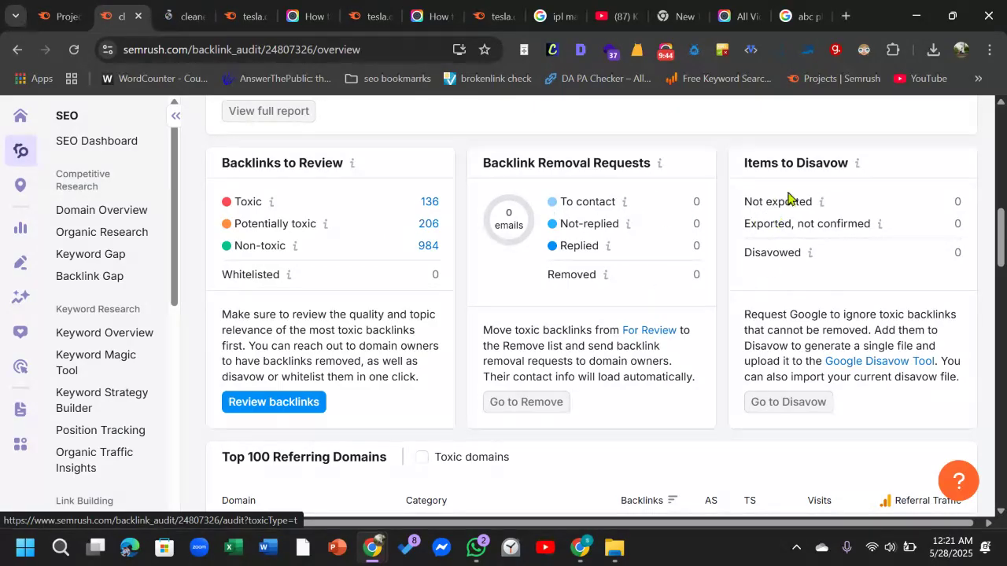
Step: Examine the overview's disavow items, top referring domains, their categories and authority score distribution, and the anchor sections
mouse_move(885, 231)
scroll(584, 291, "down", 3)
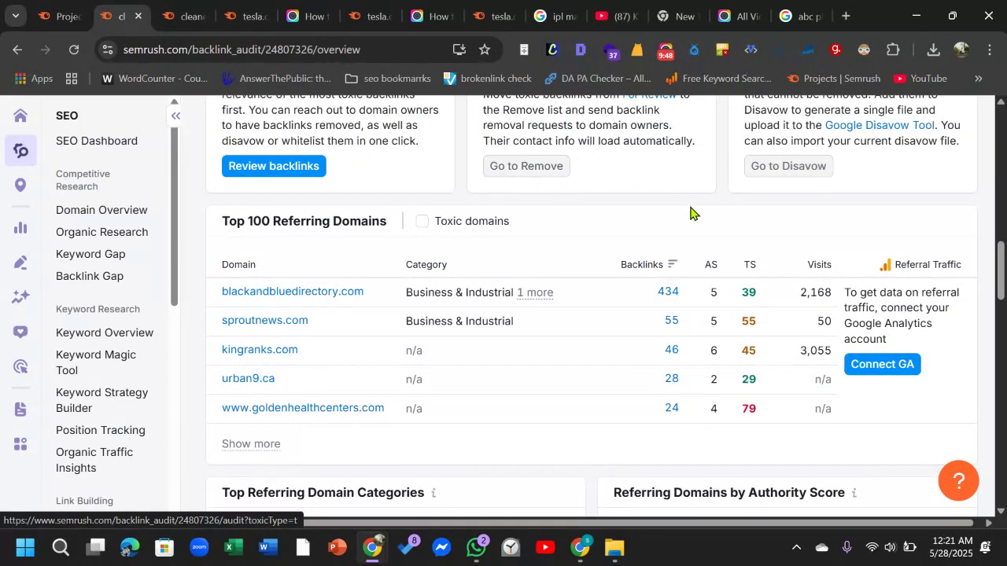
scroll(685, 214, "up", 1)
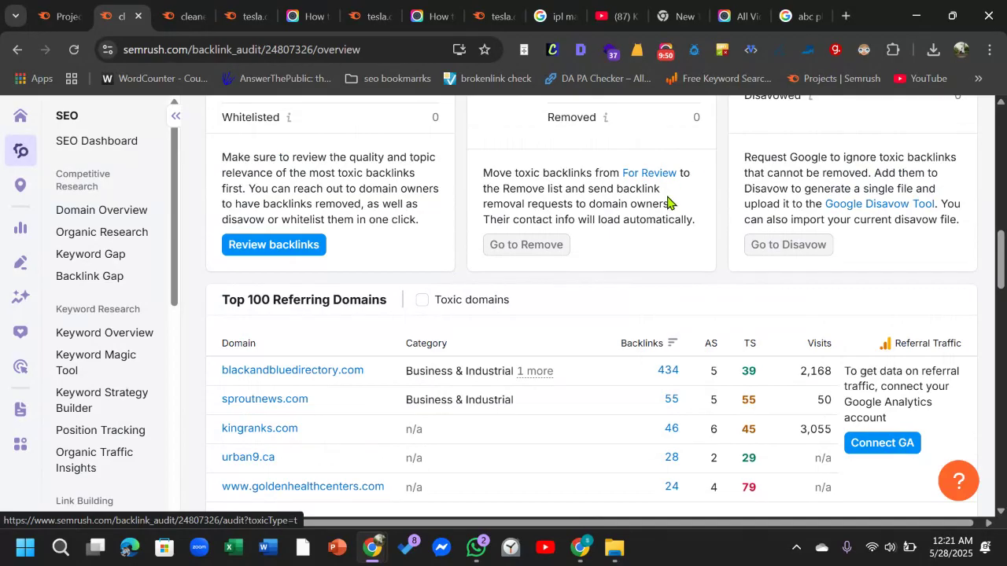
scroll(573, 275, "down", 2)
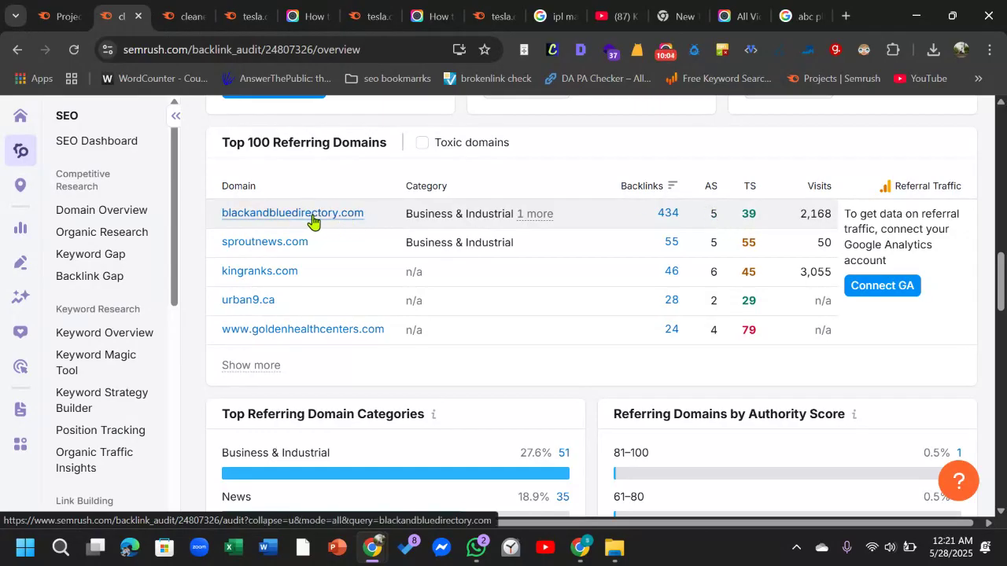
scroll(608, 321, "down", 2)
scroll(604, 323, "down", 1)
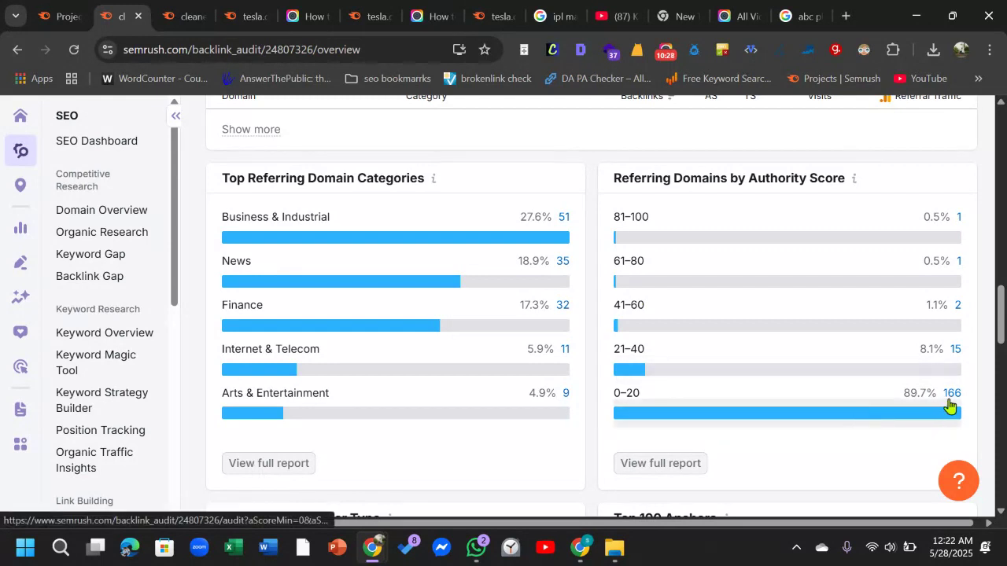
scroll(417, 385, "down", 1)
scroll(416, 390, "down", 2)
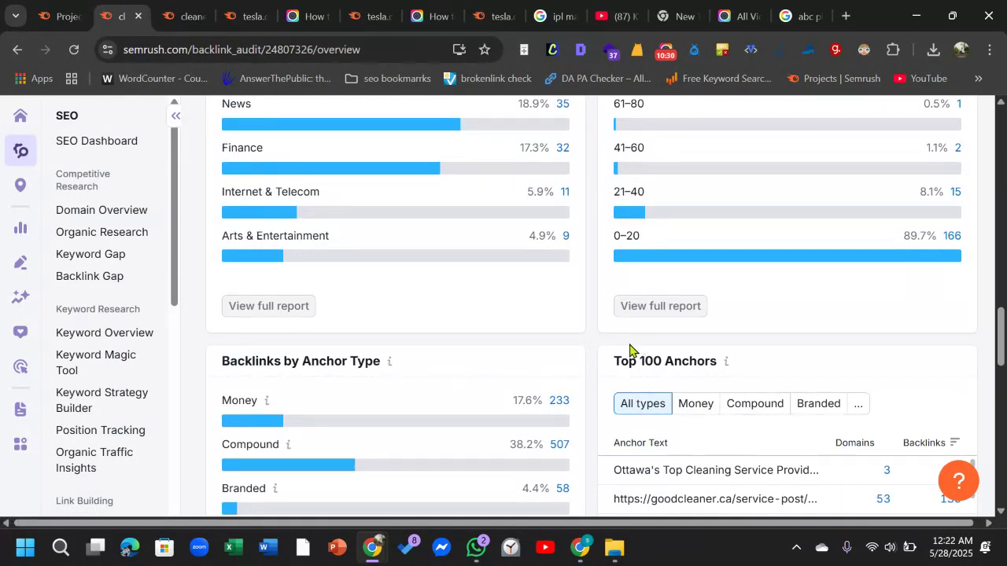
Step: Examine the overview's backlinks by anchor type, top 100 anchors, target pages with errors, and the link attribute and link type breakdowns
scroll(412, 380, "down", 1)
scroll(316, 330, "down", 1)
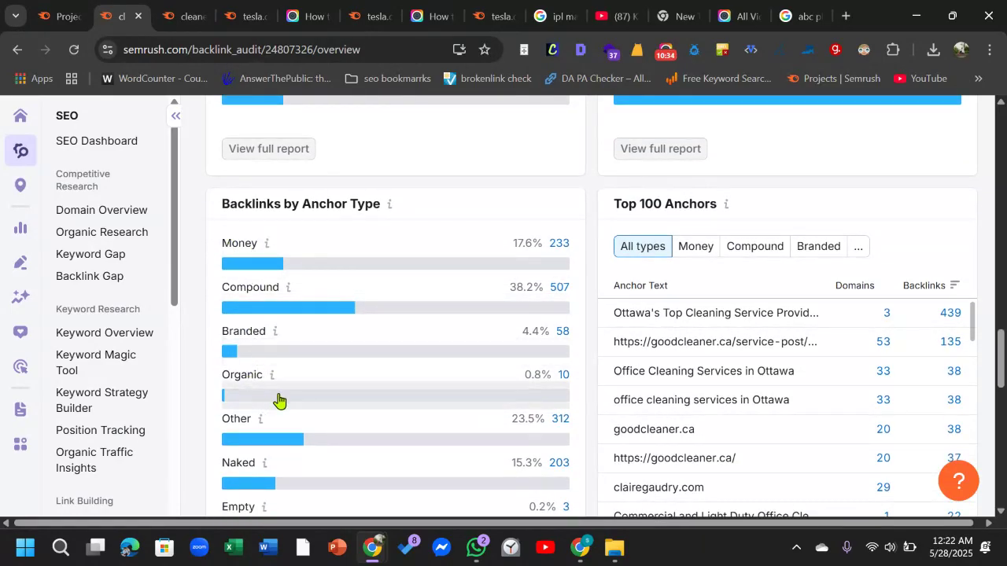
scroll(319, 393, "down", 1)
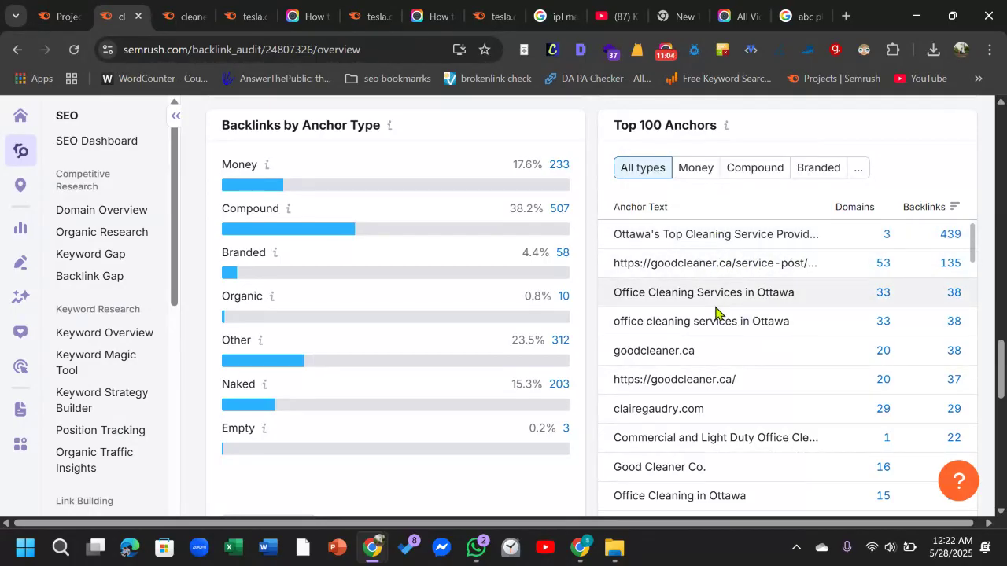
scroll(673, 317, "down", 8)
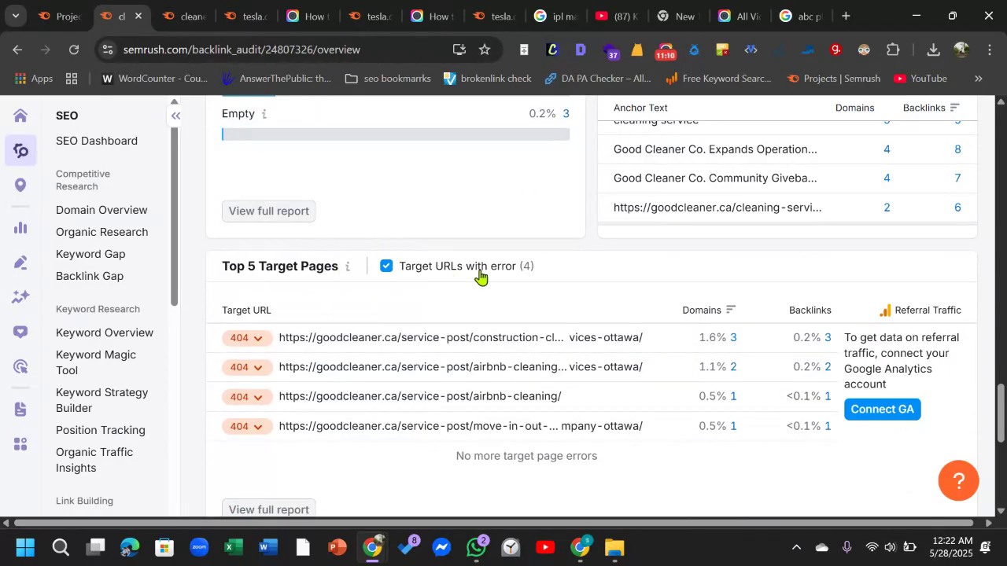
scroll(496, 322, "down", 4)
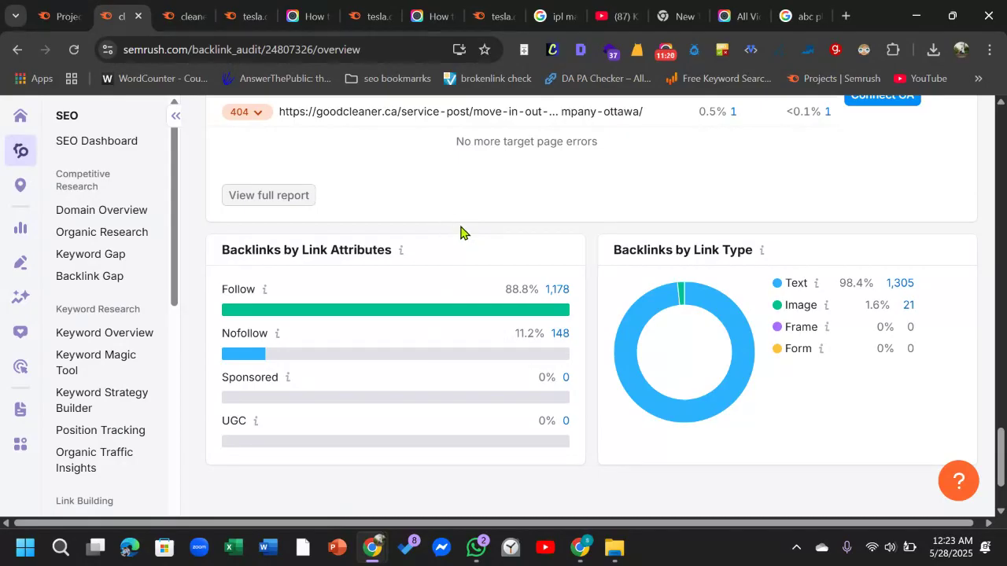
scroll(478, 241, "up", 5)
Step: Switch to the audit list filtered to toxicity score 60–100 and examine its link network insights and the toxic backlinks' sources, anchors and scores
key("ctrl+Tab")
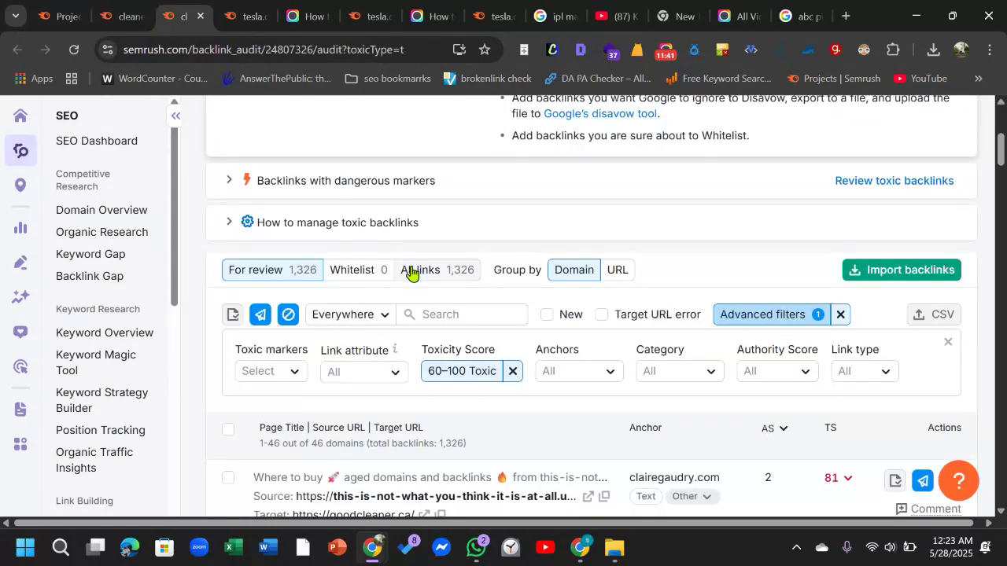
scroll(411, 272, "down", 2)
scroll(460, 340, "down", 2)
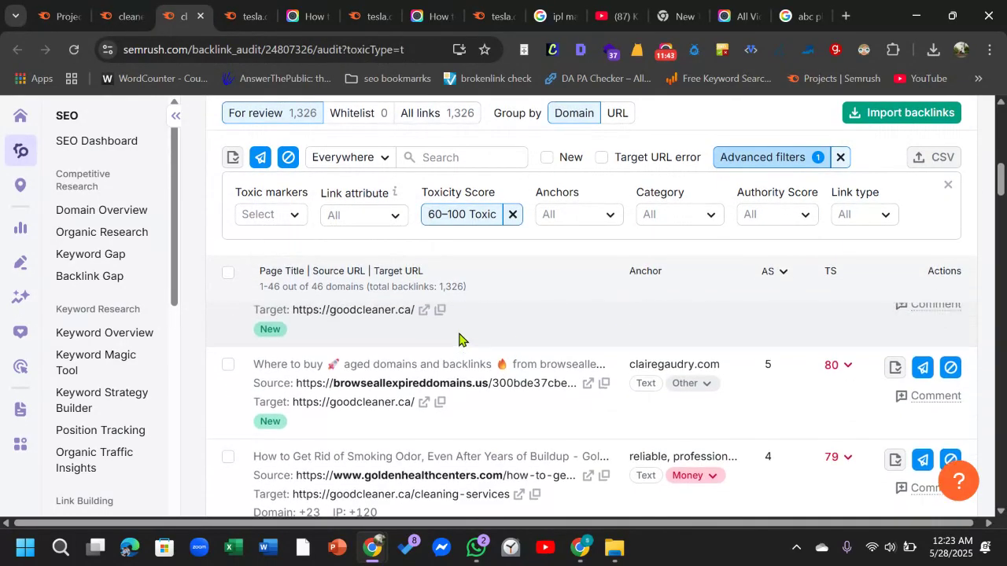
scroll(460, 340, "up", 5)
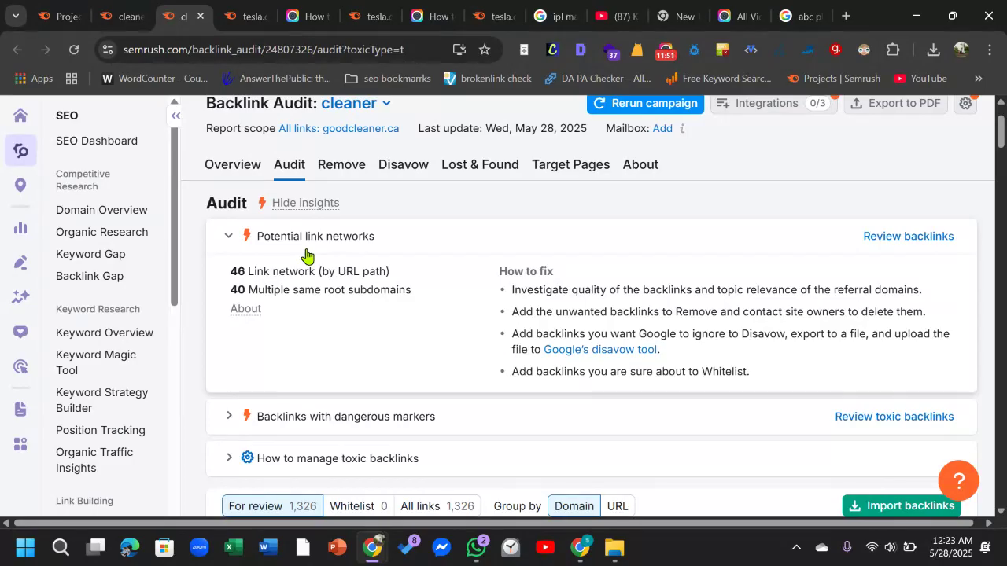
scroll(405, 260, "down", 3)
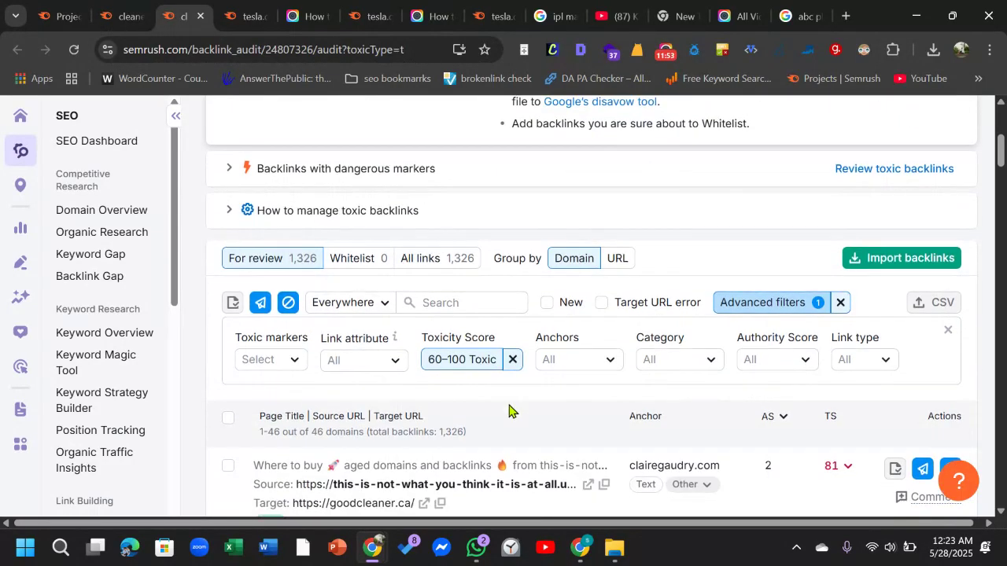
scroll(508, 410, "down", 10)
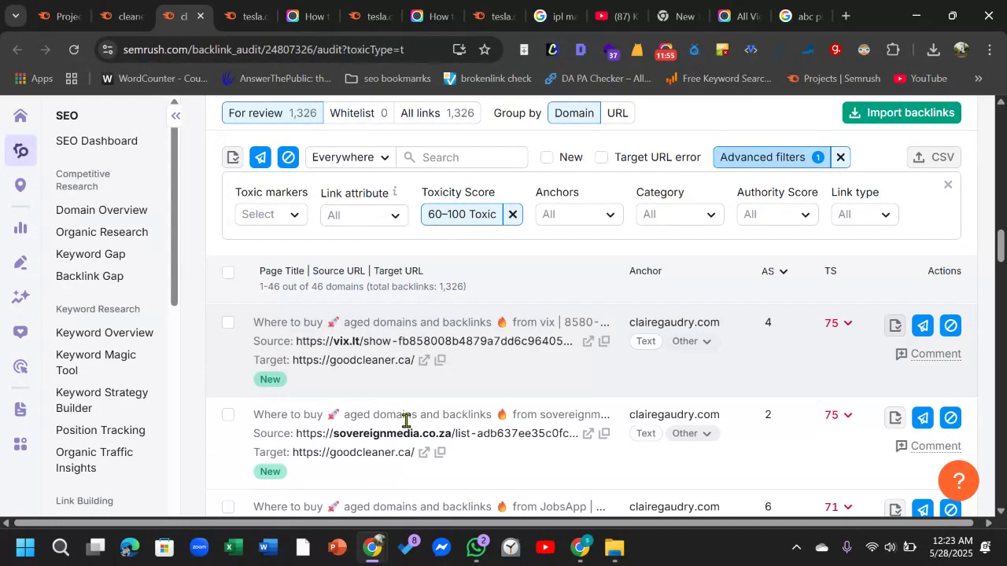
scroll(406, 421, "down", 10)
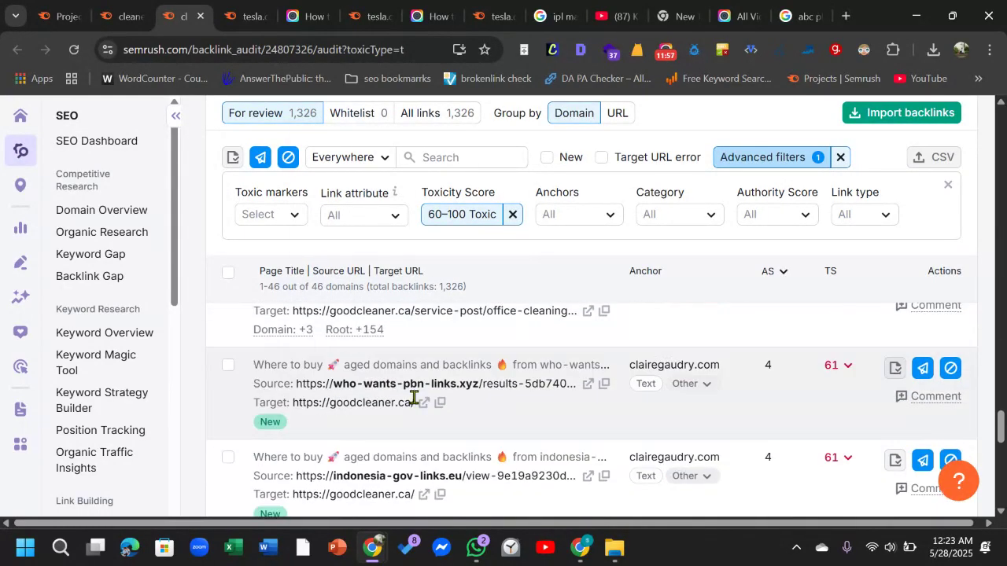
scroll(394, 378, "up", 10)
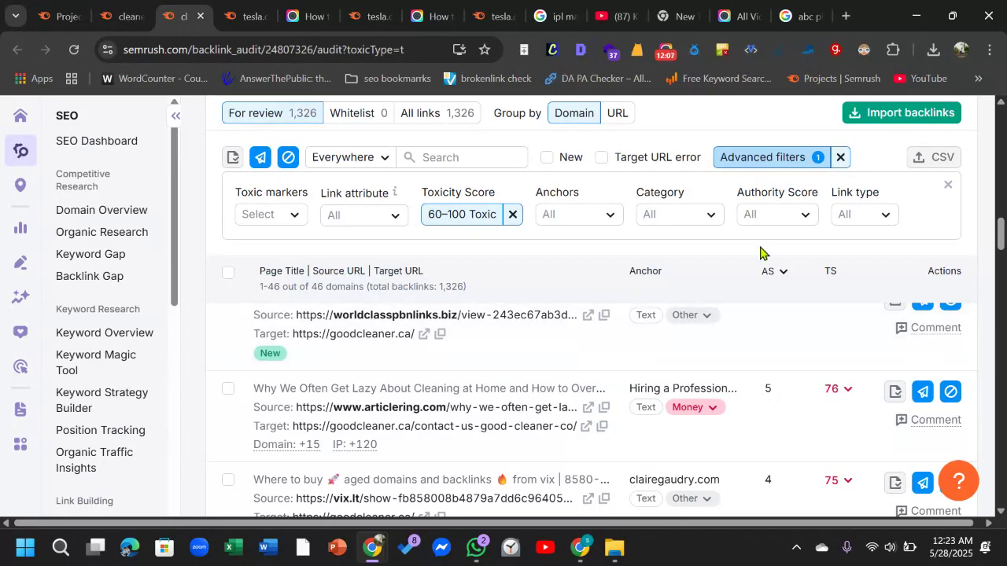
scroll(854, 353, "up", 3)
scroll(860, 362, "up", 3)
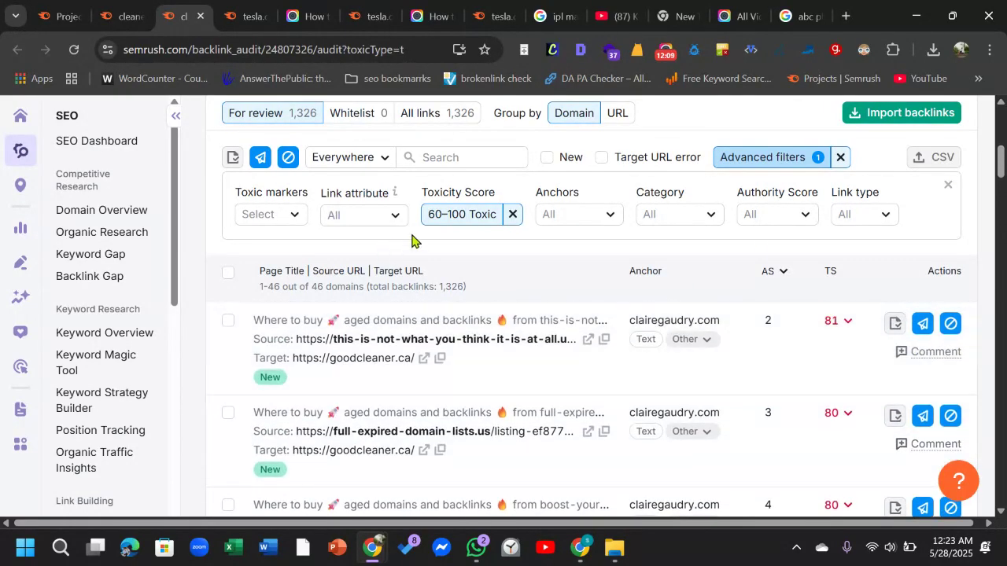